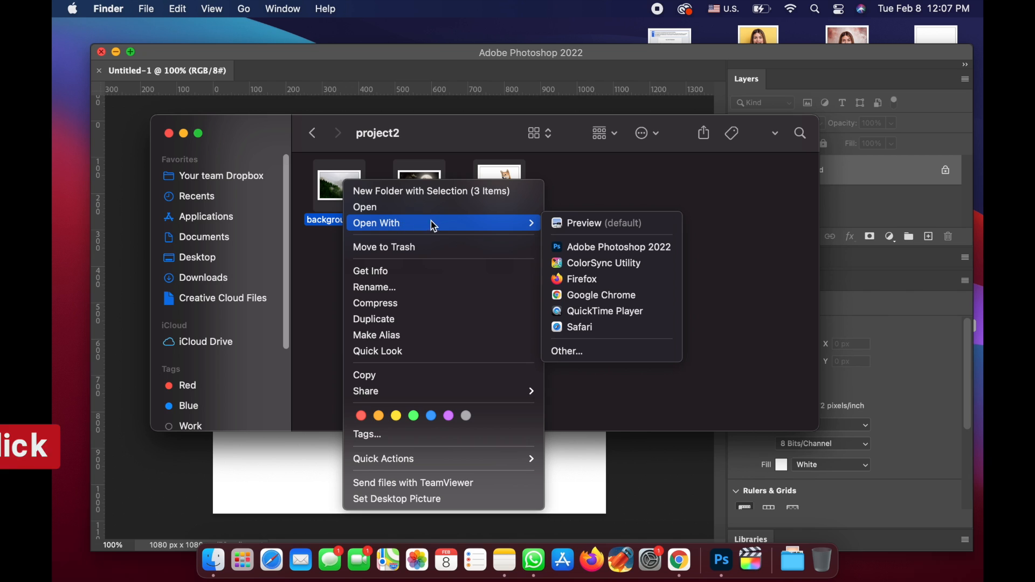
- Open the three selected project2 images in Photoshop and copy the background.jpg forest picture into Untitled-1 as a new layer
left_click(605, 247)
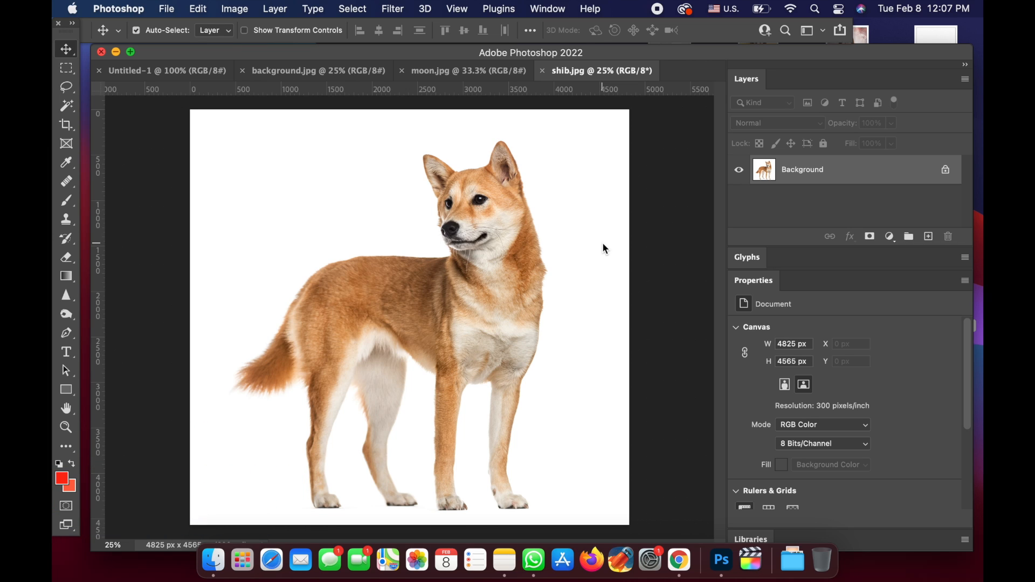
left_click(302, 72)
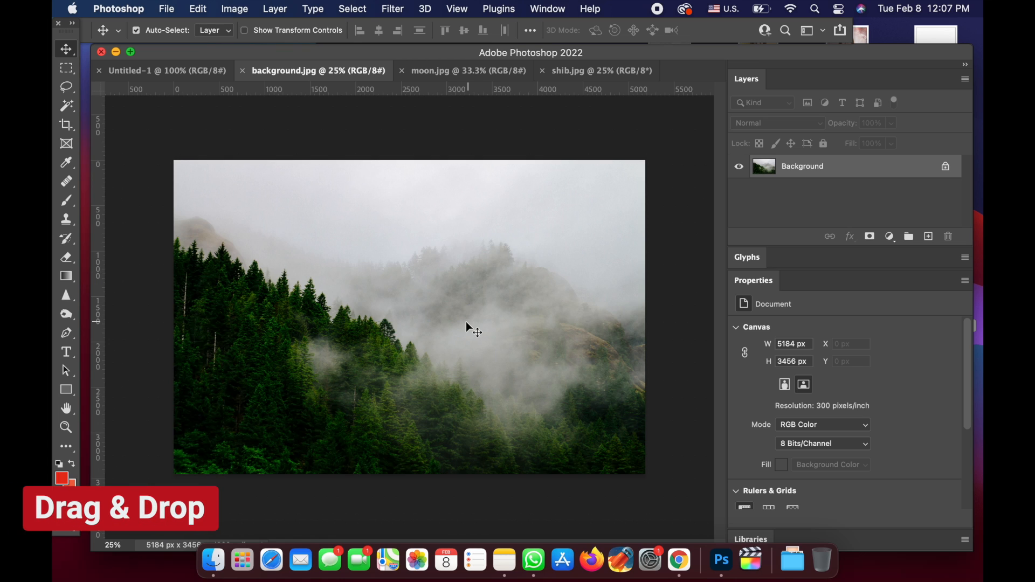
left_click_drag(466, 323, 163, 77)
left_click_drag(257, 124, 464, 313)
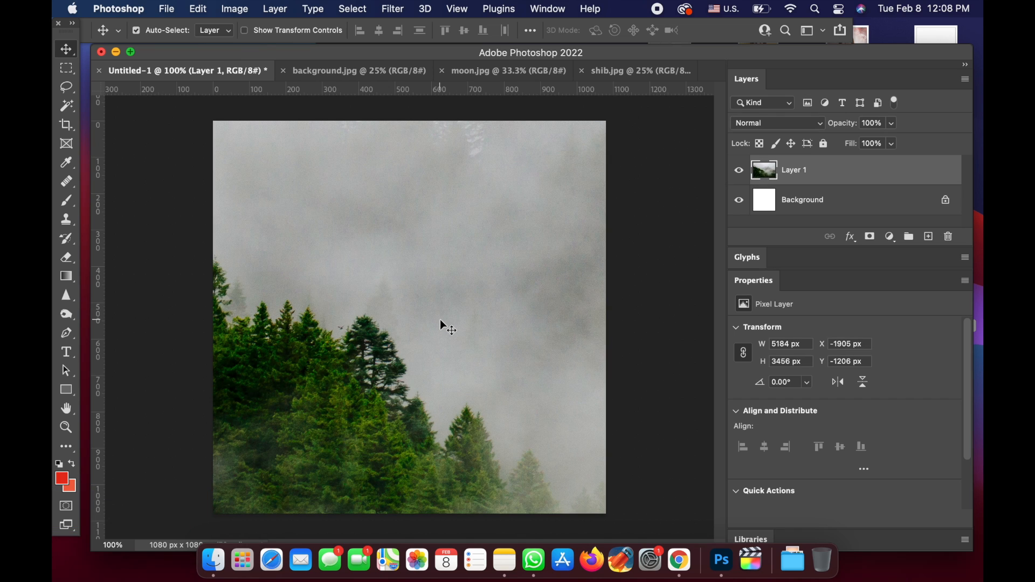
- Free Transform the forest layer to about 45% of its size and position it so it fills the canvas
key("m")
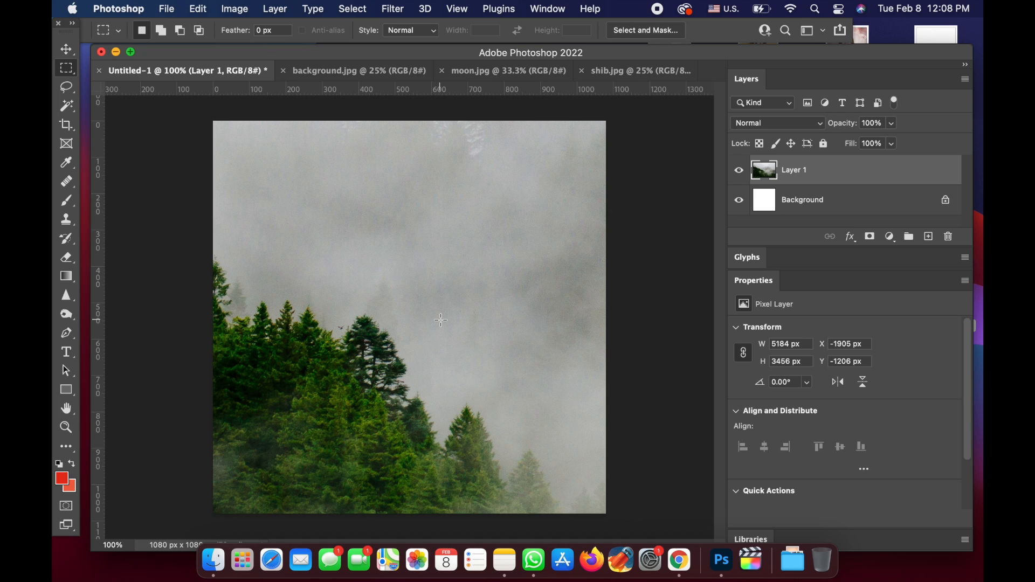
right_click(443, 325)
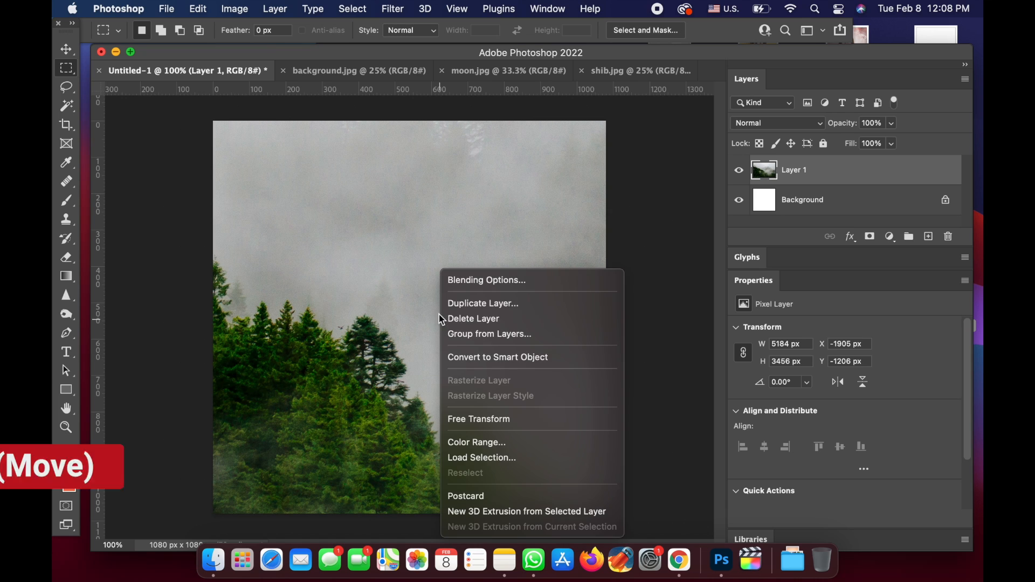
left_click(514, 423)
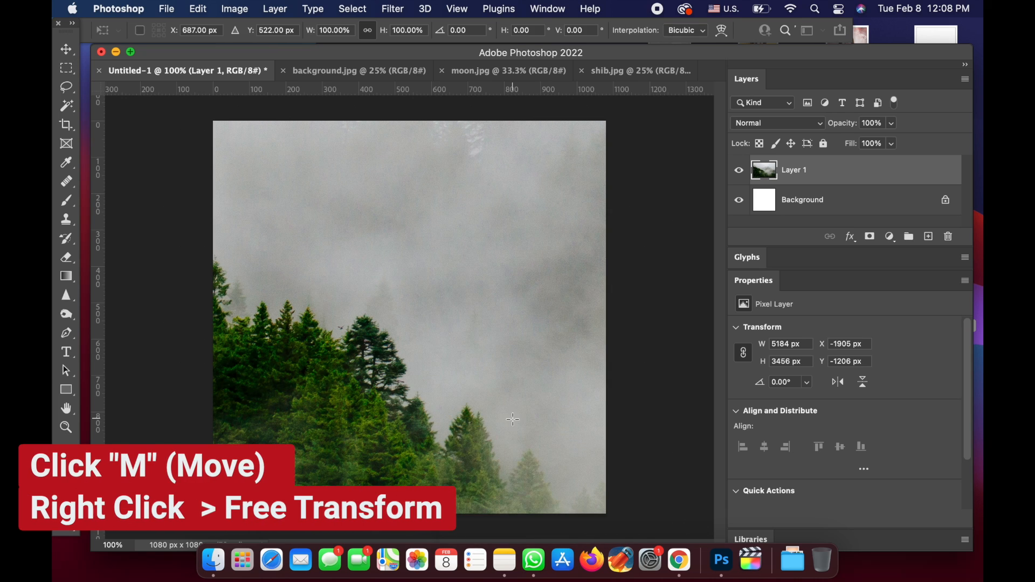
scroll(476, 344, "down", 10)
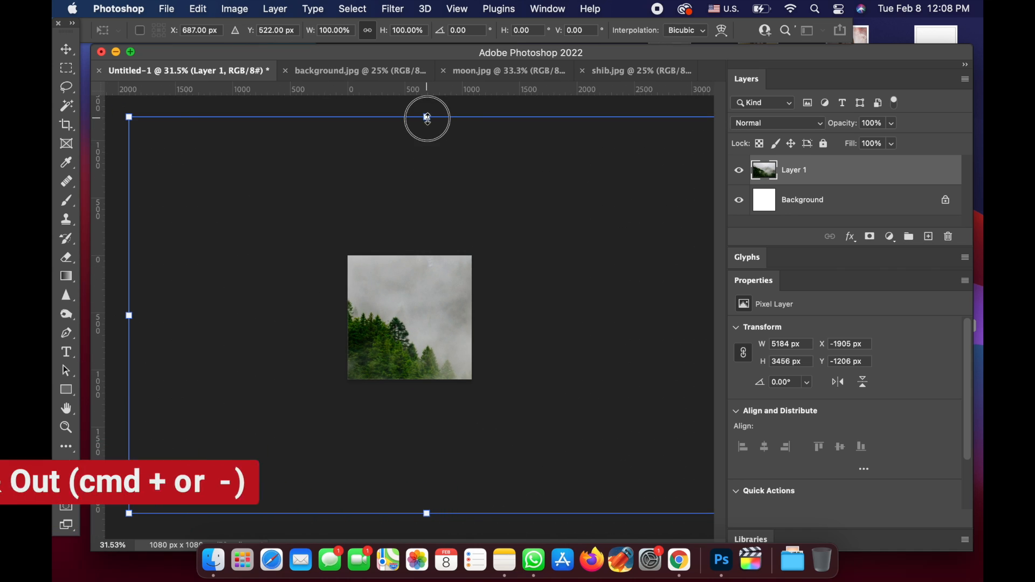
left_click_drag(427, 117, 435, 336)
left_click_drag(442, 426, 400, 327)
key("Return")
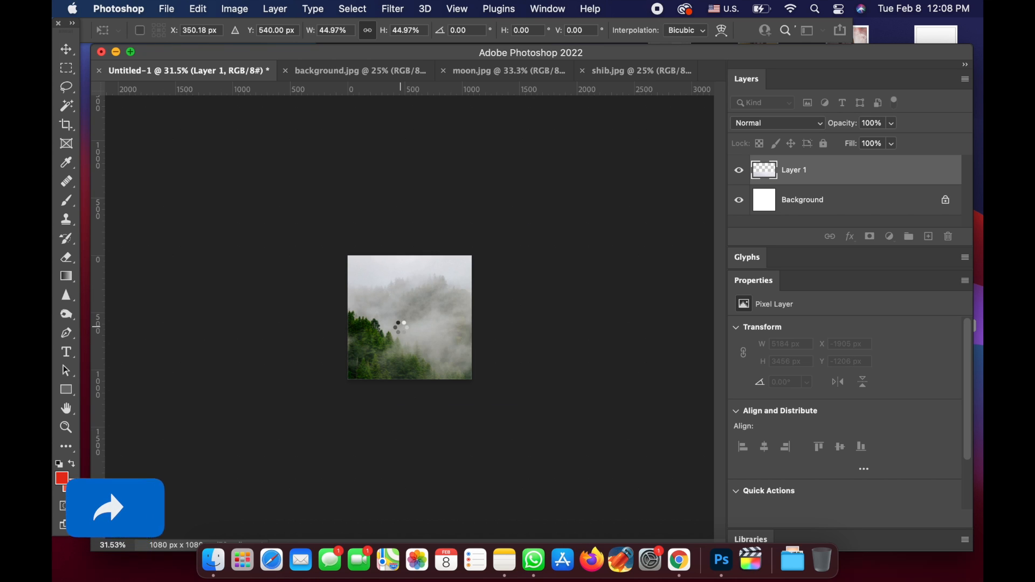
key("m")
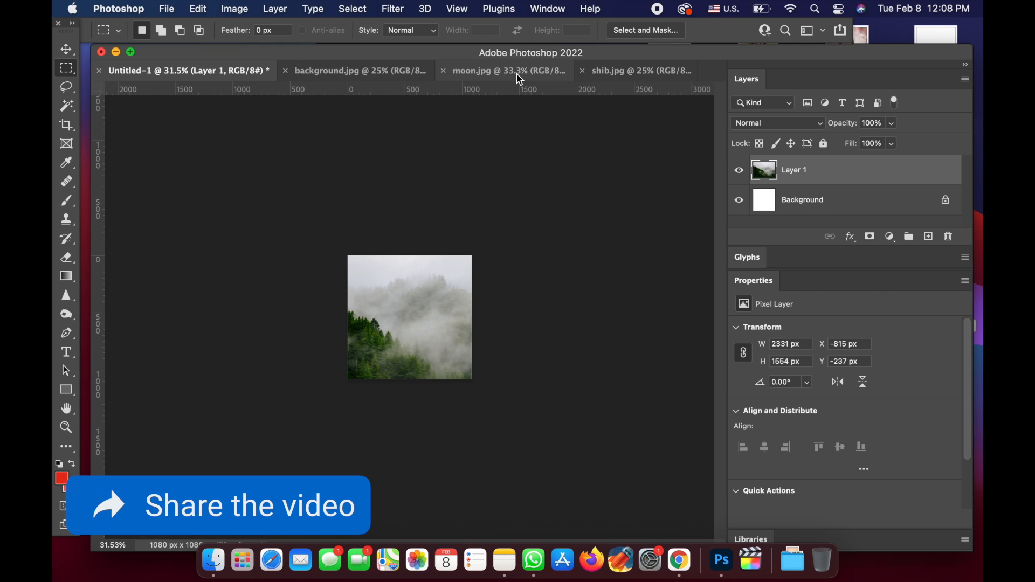
- In shib.jpg, select the white backdrop with the Magic Wand, invert the selection, and copy the dog onto a new layer
left_click(617, 72)
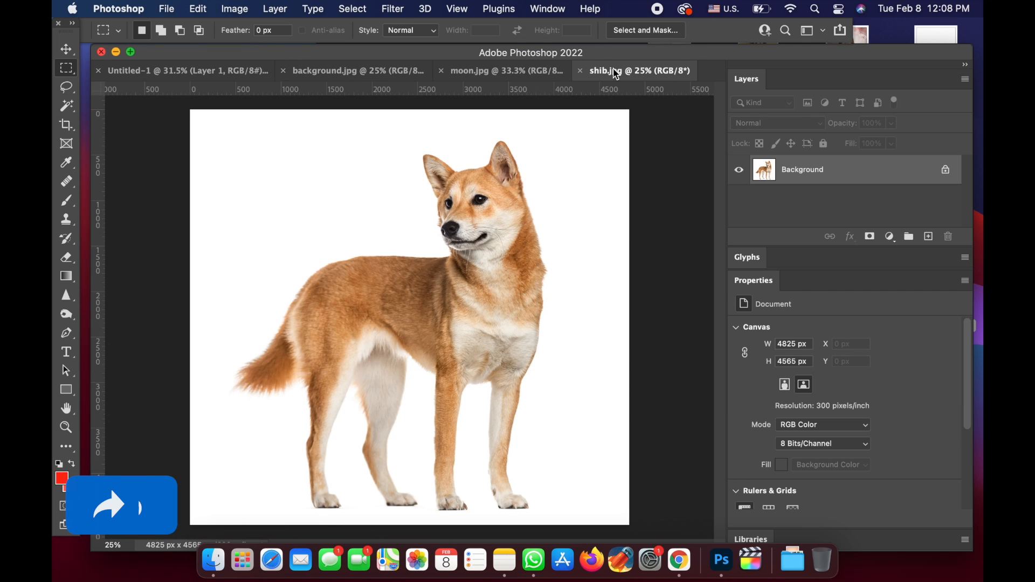
key("w")
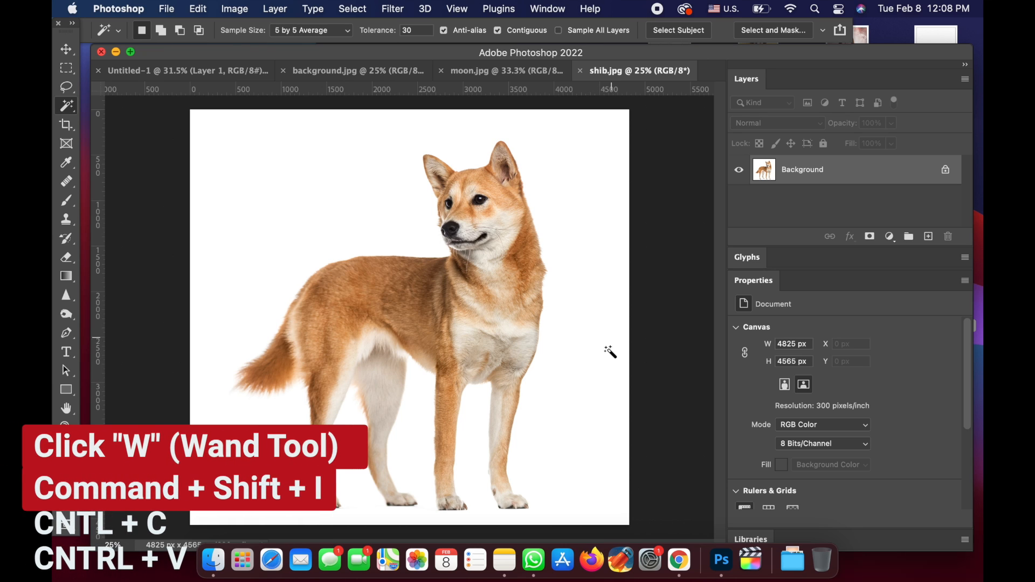
left_click(596, 381)
key("super+shift+i")
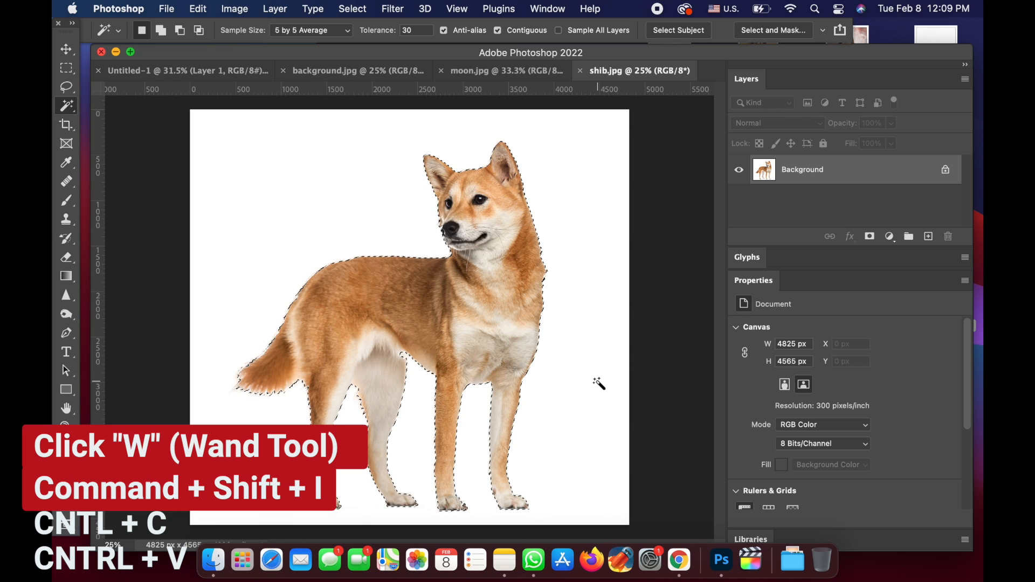
key("super+c")
key("super+c")
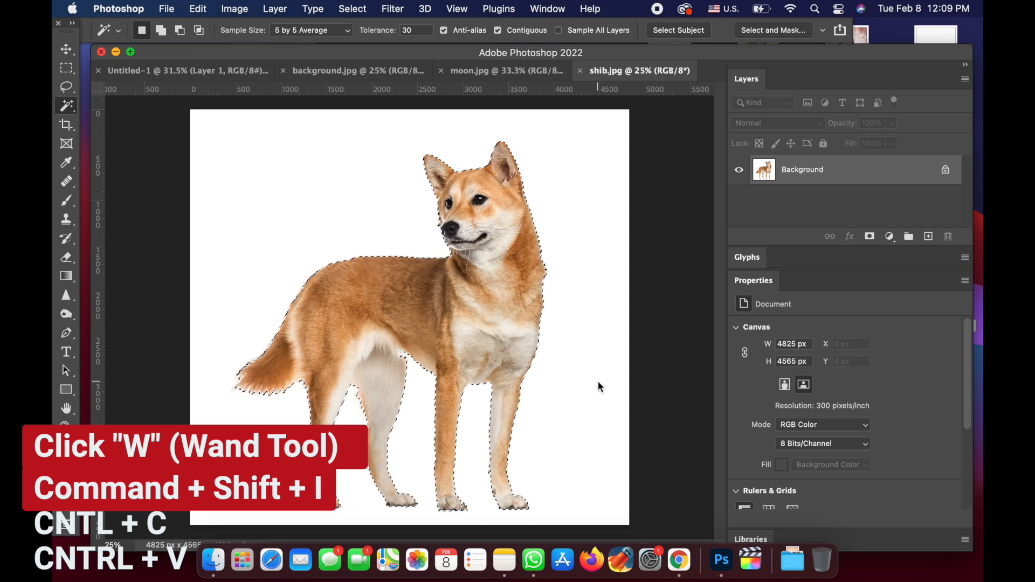
key("super+v")
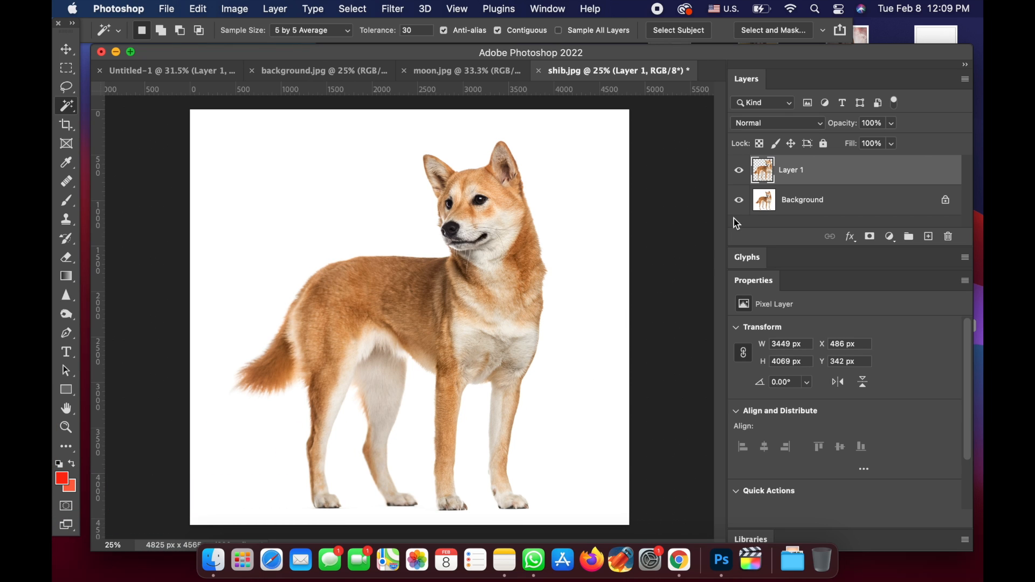
- Check the dog cut-out with the Background layer hidden, restore that layer, and copy the cut-out into Untitled-1
left_click(740, 202)
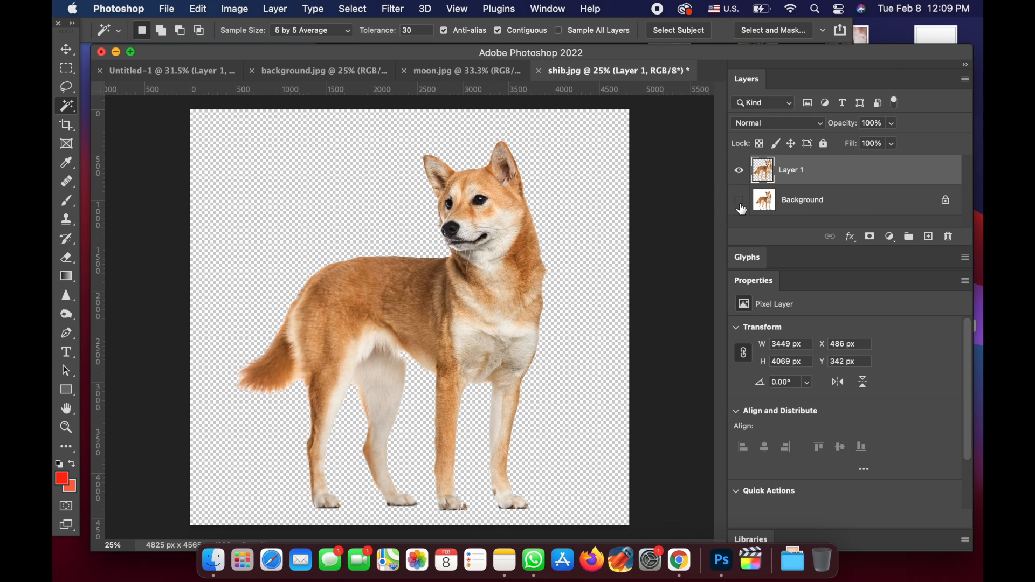
left_click(740, 201)
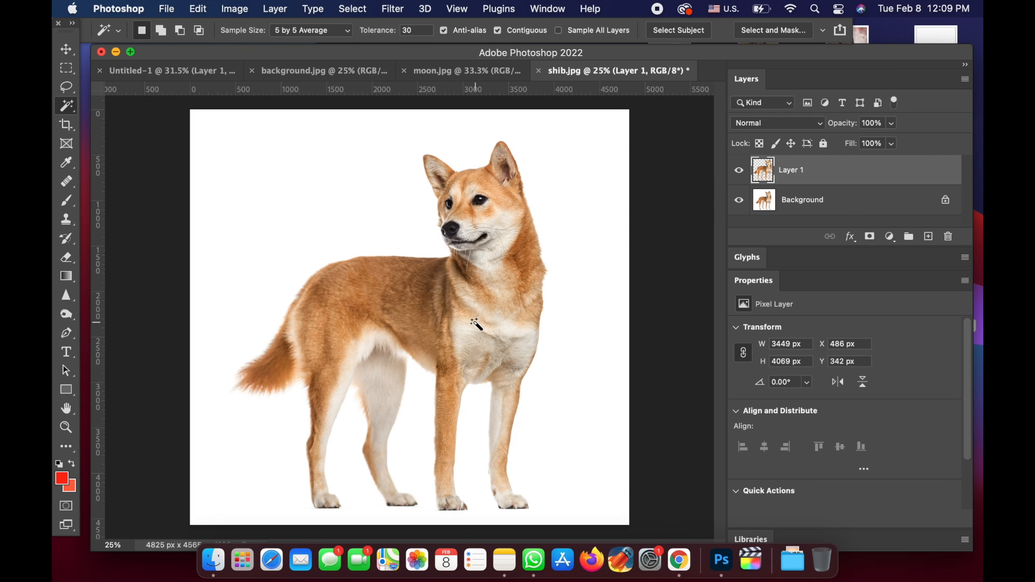
key("v")
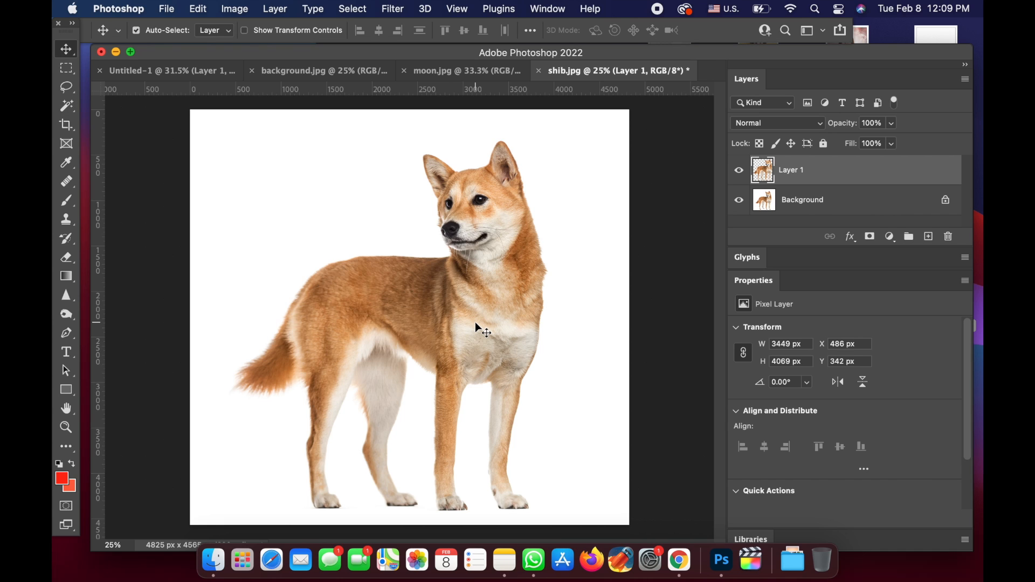
left_click_drag(479, 299, 422, 312)
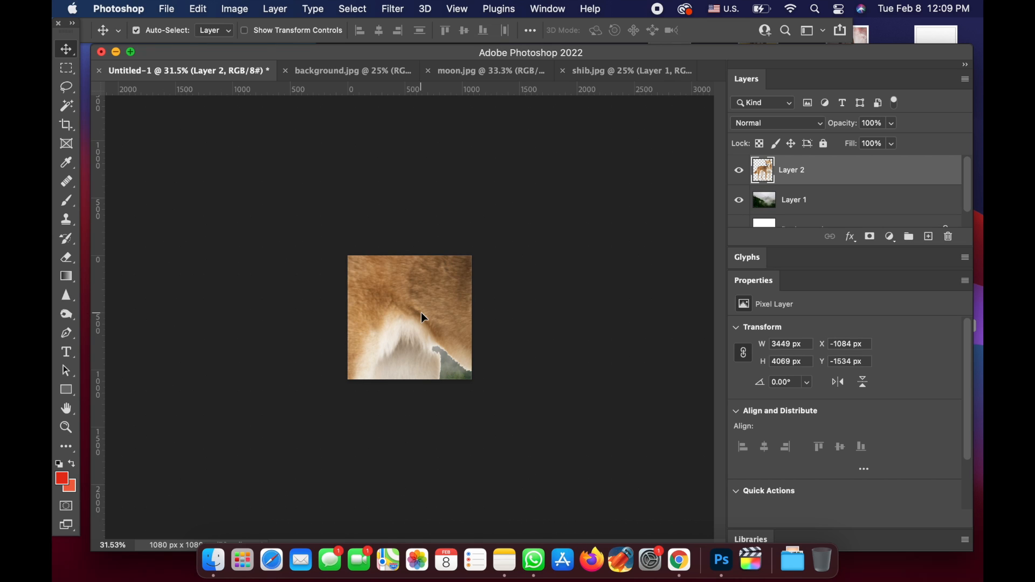
- Free Transform the dog layer to about 17% and place it at the canvas's lower edge, slightly left of centre
key("m")
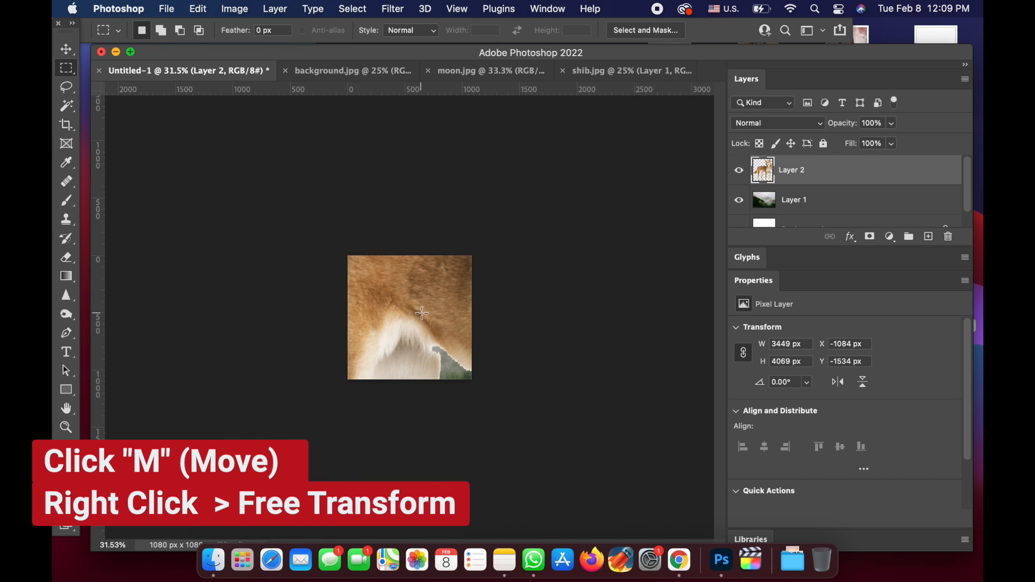
right_click(422, 313)
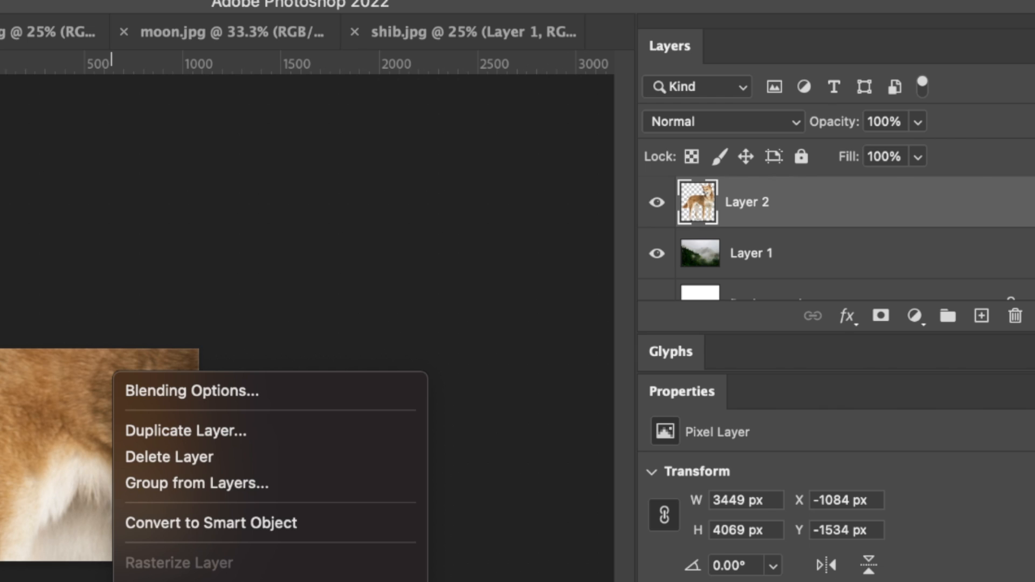
left_click(353, 511)
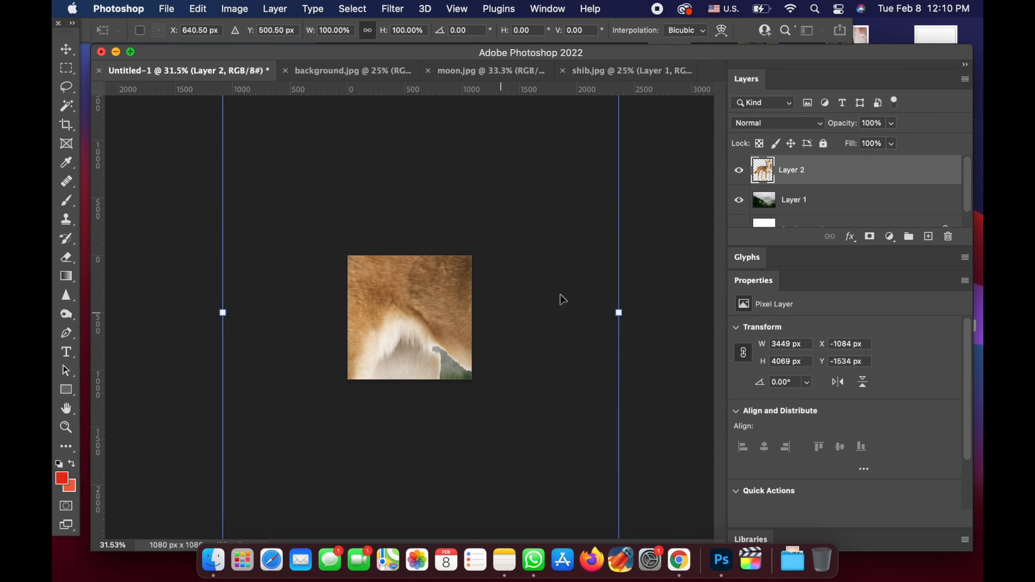
left_click_drag(619, 313, 424, 315)
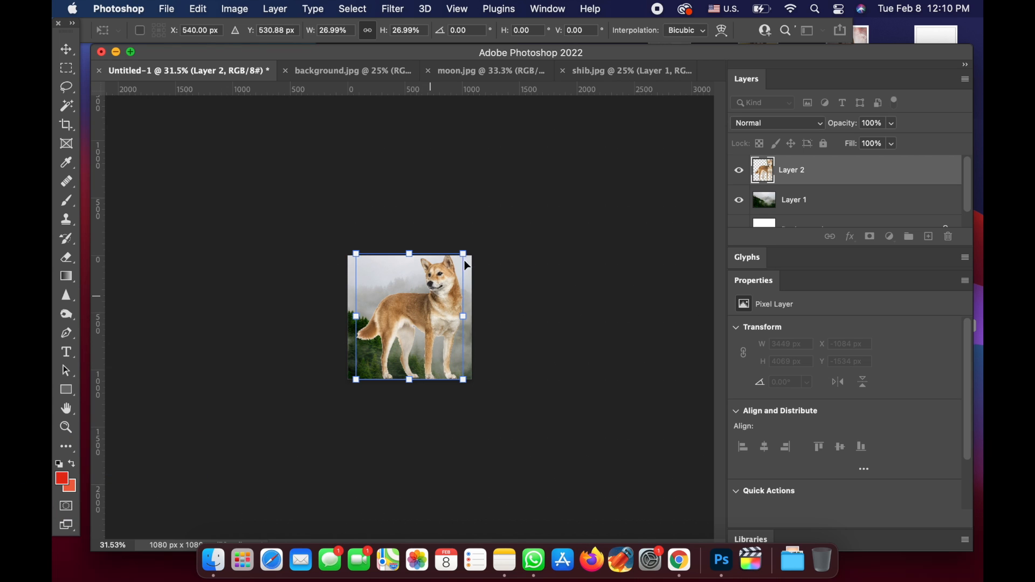
left_click_drag(463, 253, 426, 281)
left_click_drag(399, 339, 411, 341)
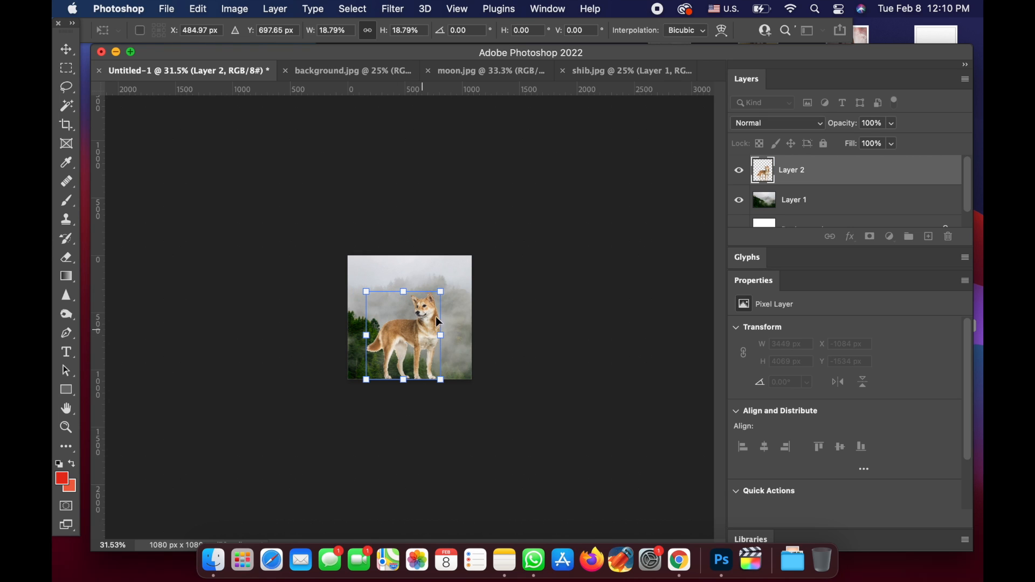
left_click_drag(443, 293, 433, 298)
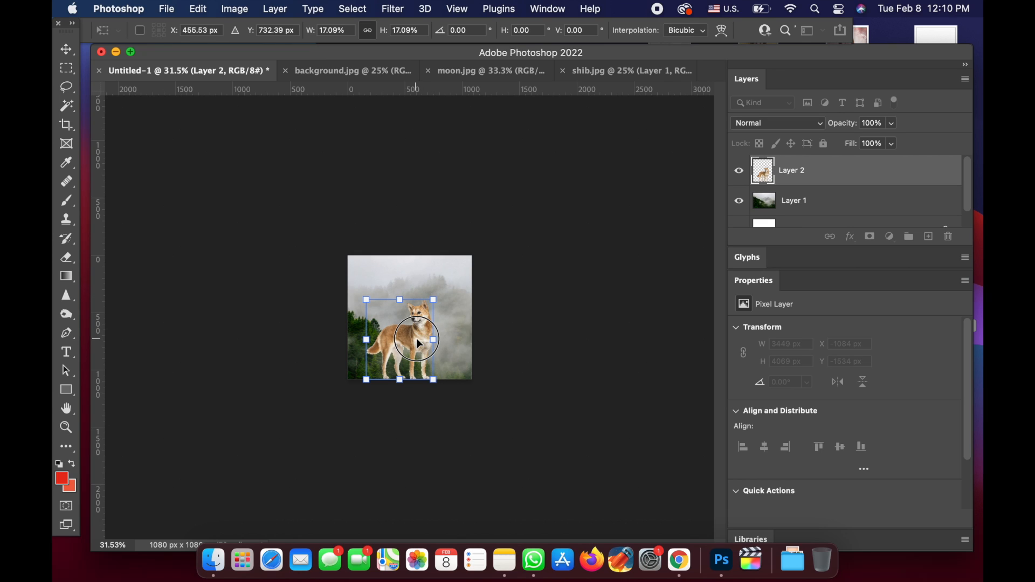
key("Return")
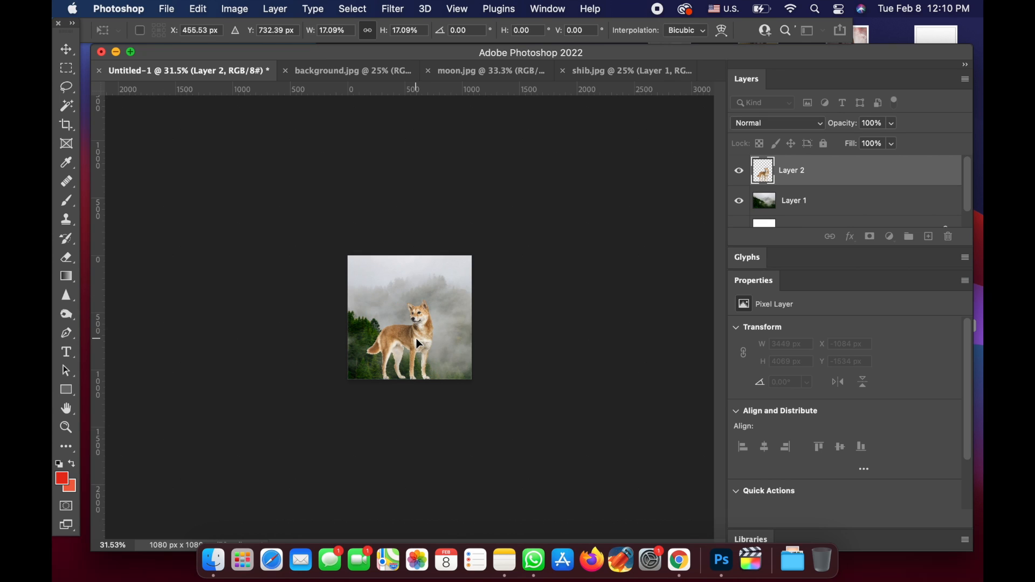
key("m")
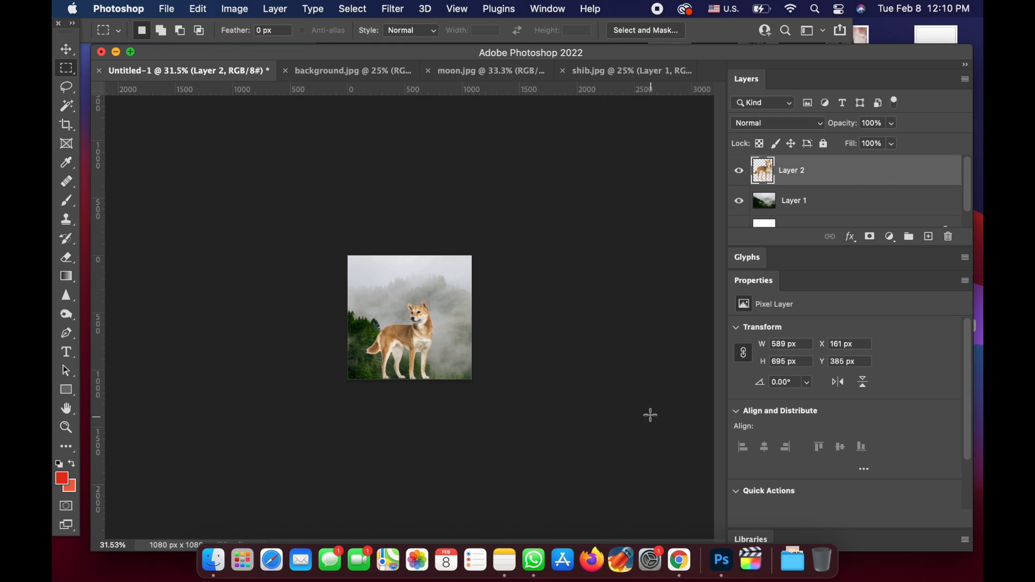
- Copy the moon.jpg picture into Untitled-1 as a new layer above the dog
scroll(650, 416, "up", 7)
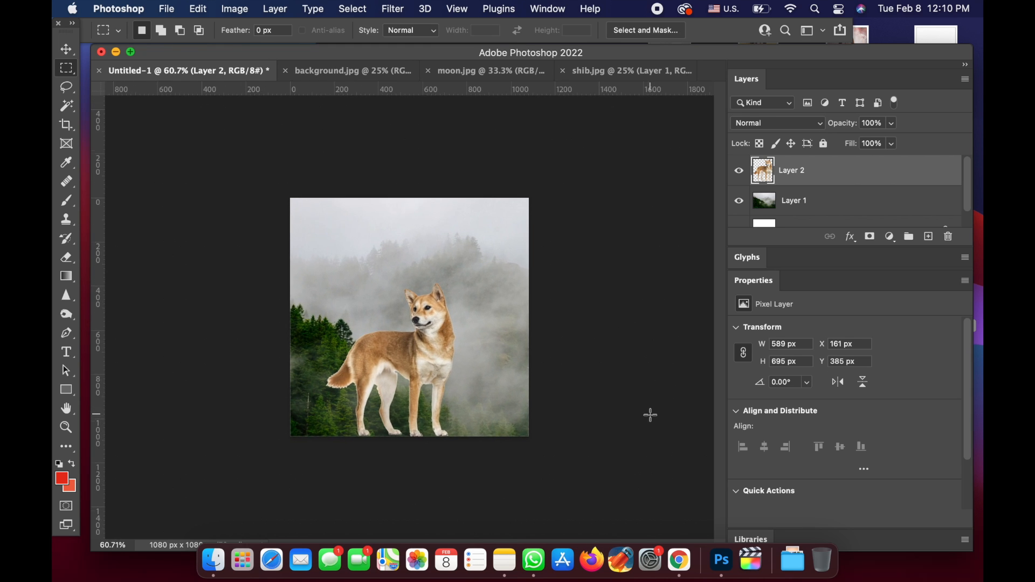
scroll(650, 415, "up", 3)
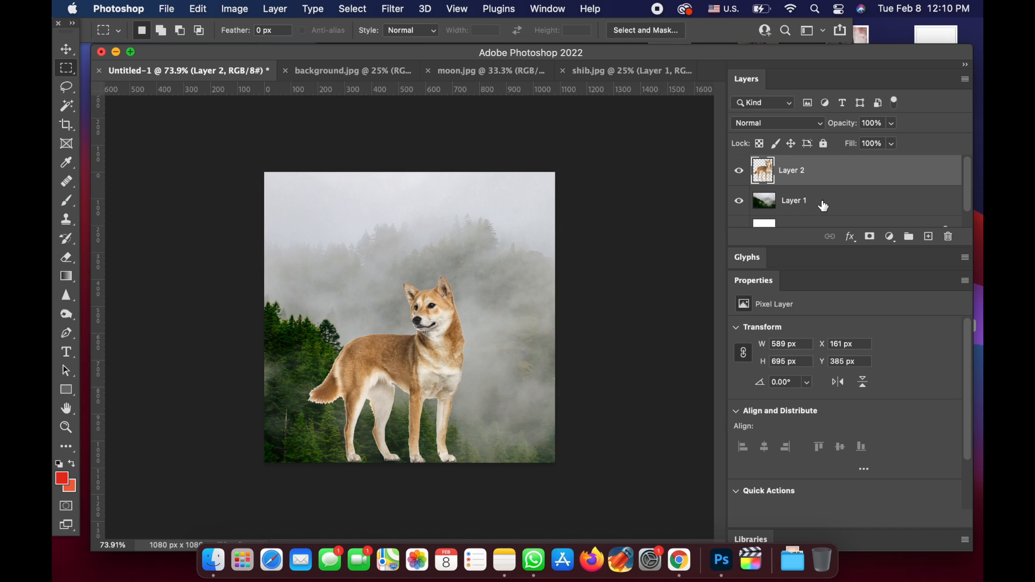
left_click(477, 71)
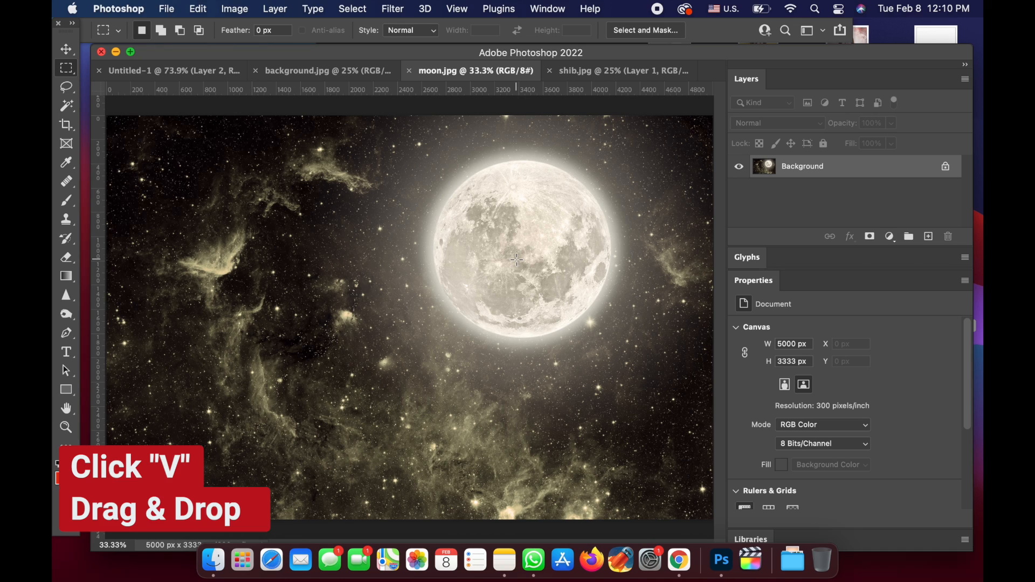
key("v")
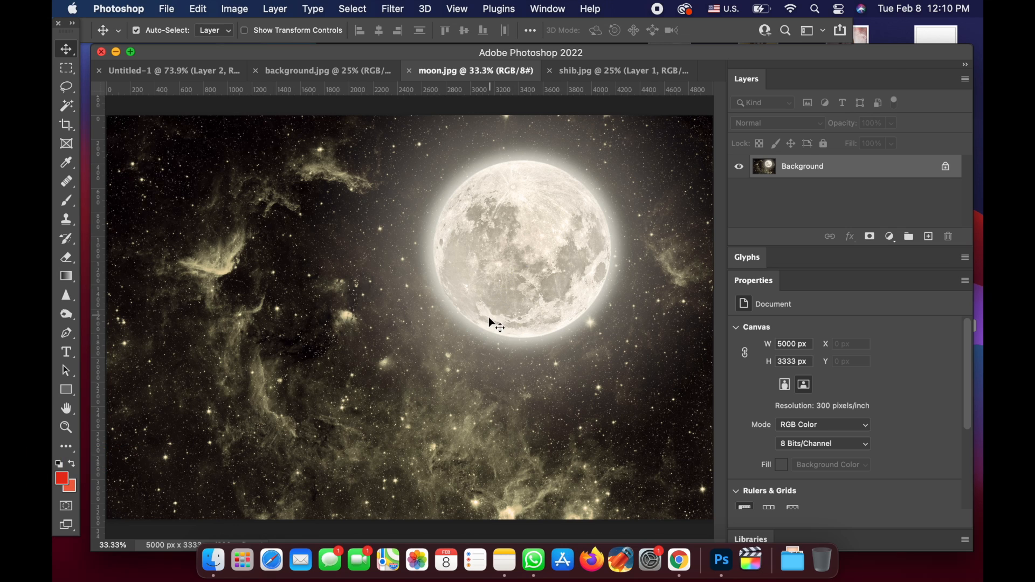
left_click_drag(488, 316, 174, 74)
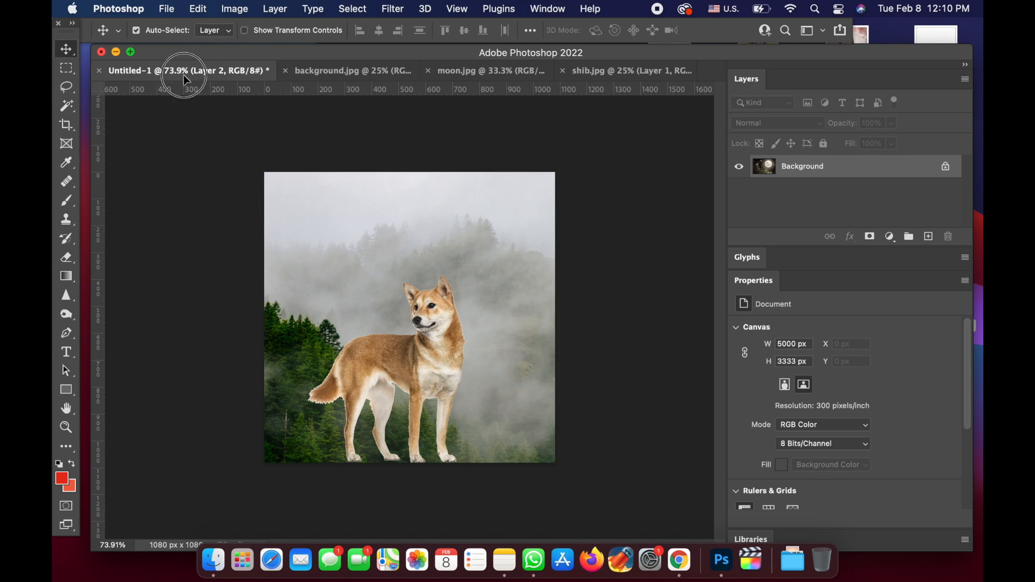
left_click_drag(466, 238, 466, 237)
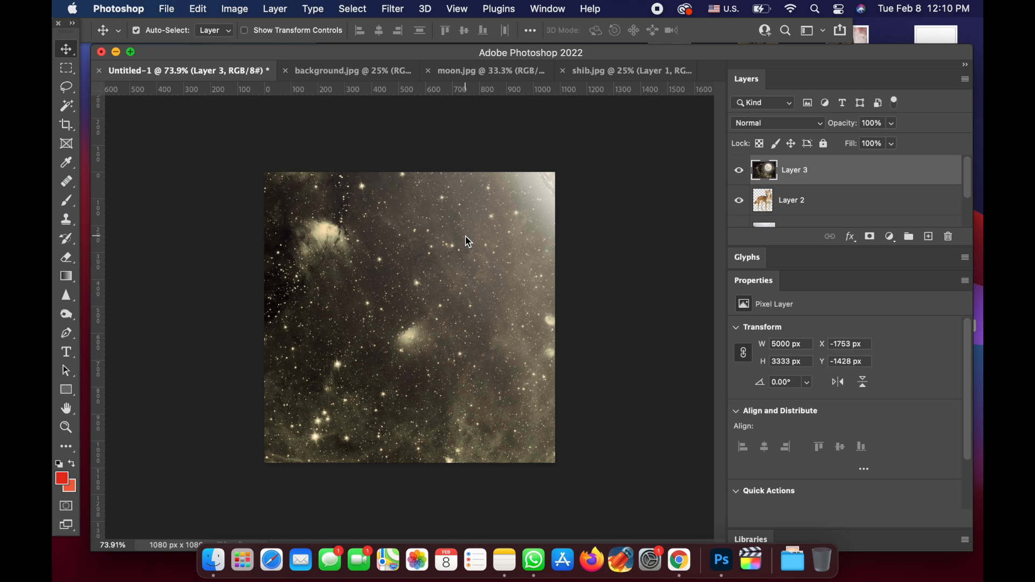
- Free Transform the moon layer to about 36.6% so it covers the canvas, with the moon in the upper-right corner of the picture
key("m")
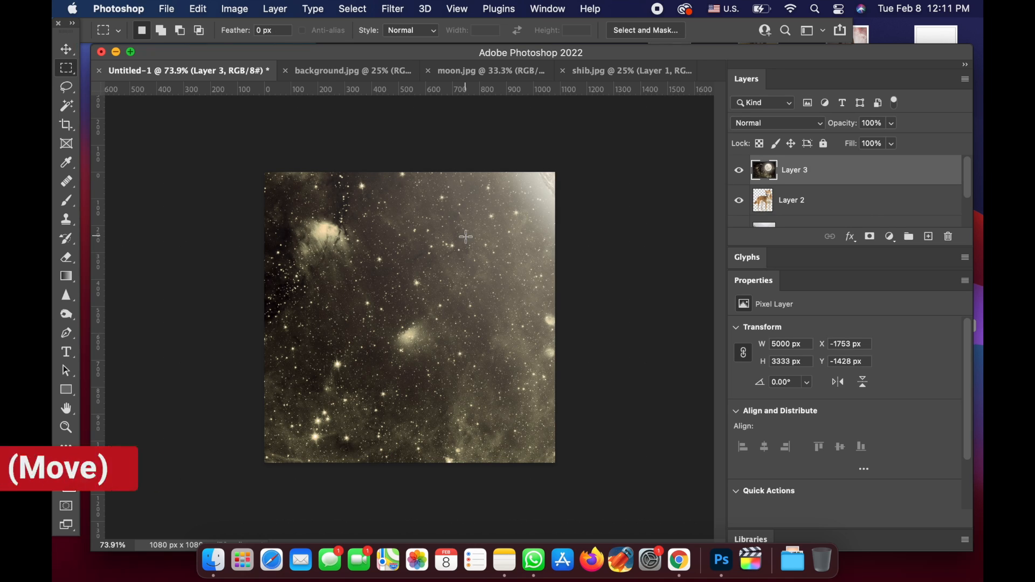
right_click(467, 237)
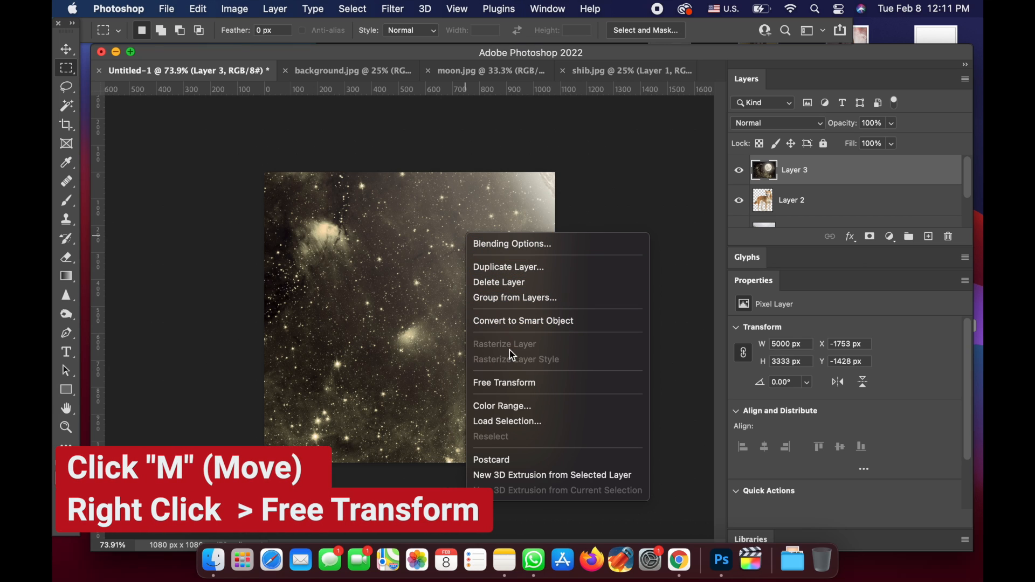
left_click(515, 381)
key("super+0")
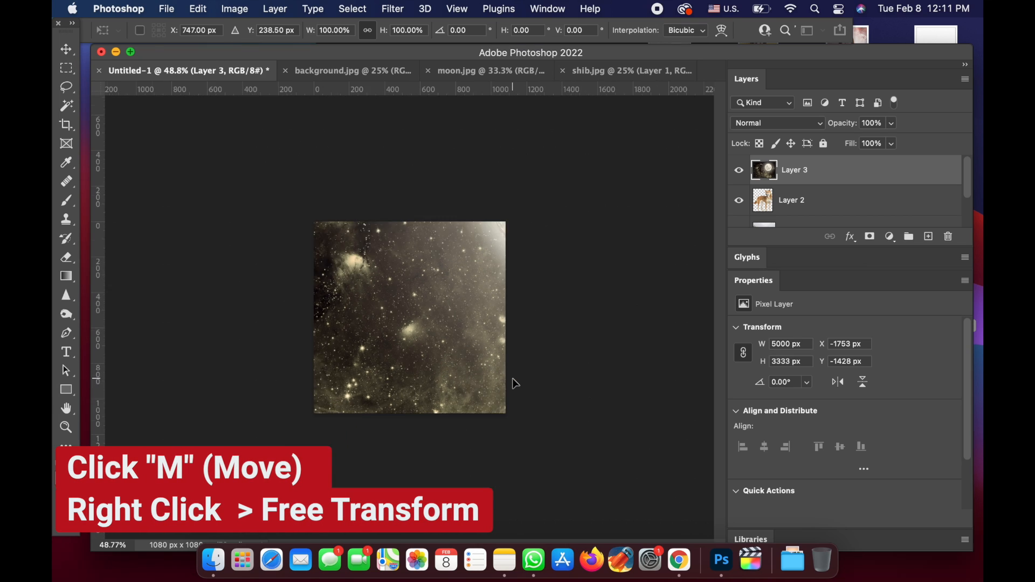
left_click_drag(683, 117, 412, 329)
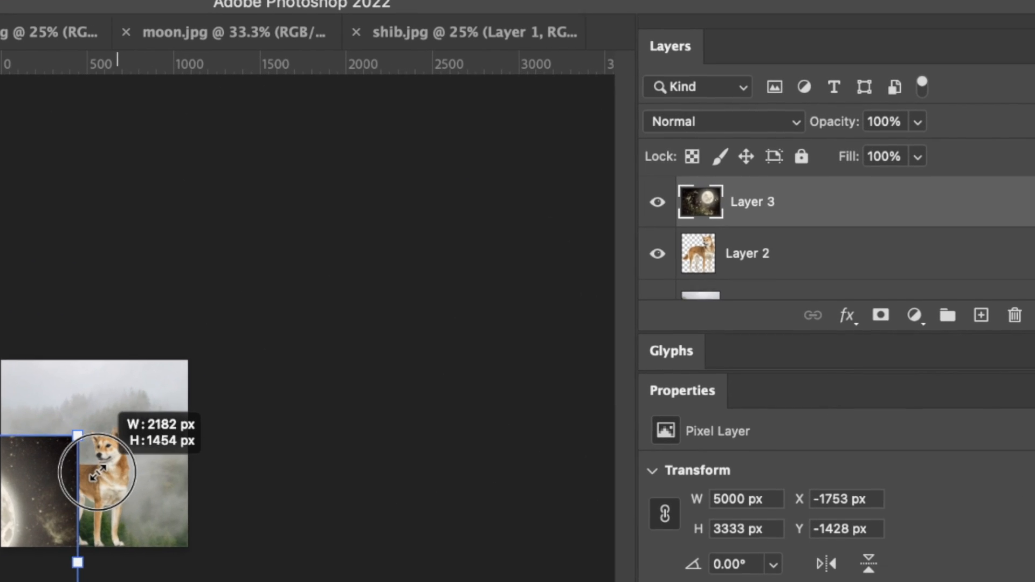
left_click_drag(98, 473, 95, 474)
left_click_drag(0, 531, 202, 372)
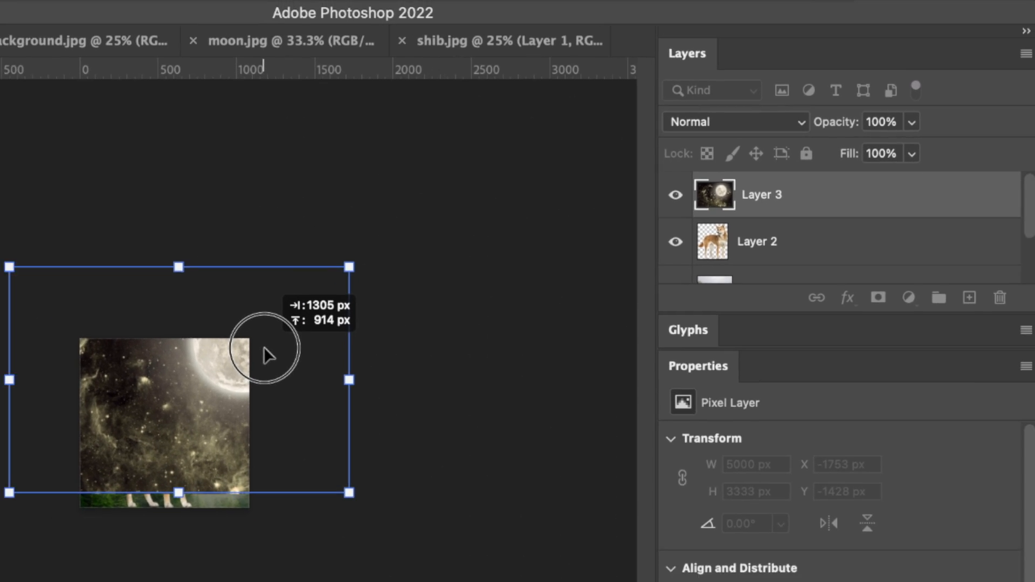
left_click_drag(268, 356, 268, 356)
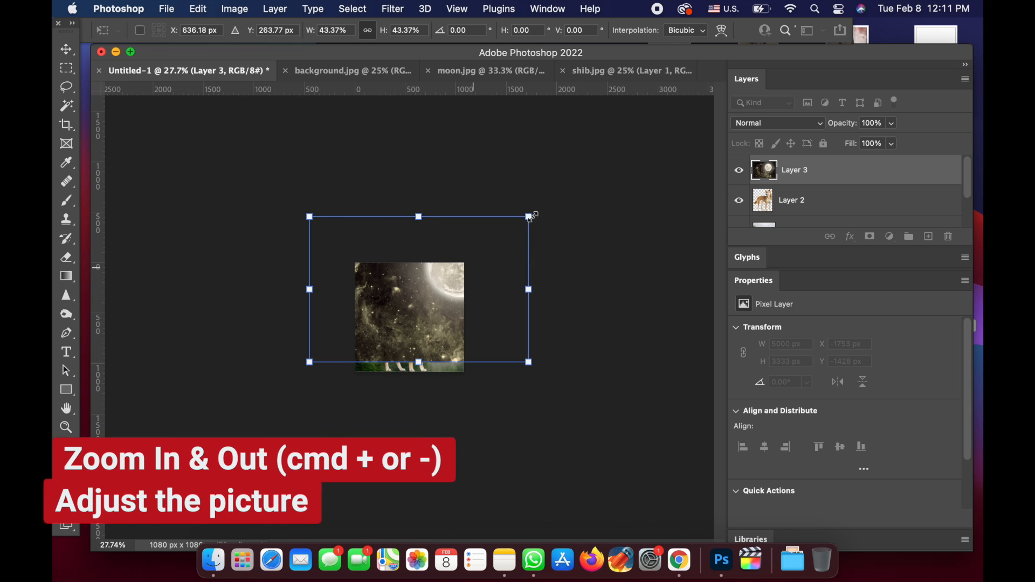
left_click_drag(529, 216, 494, 239)
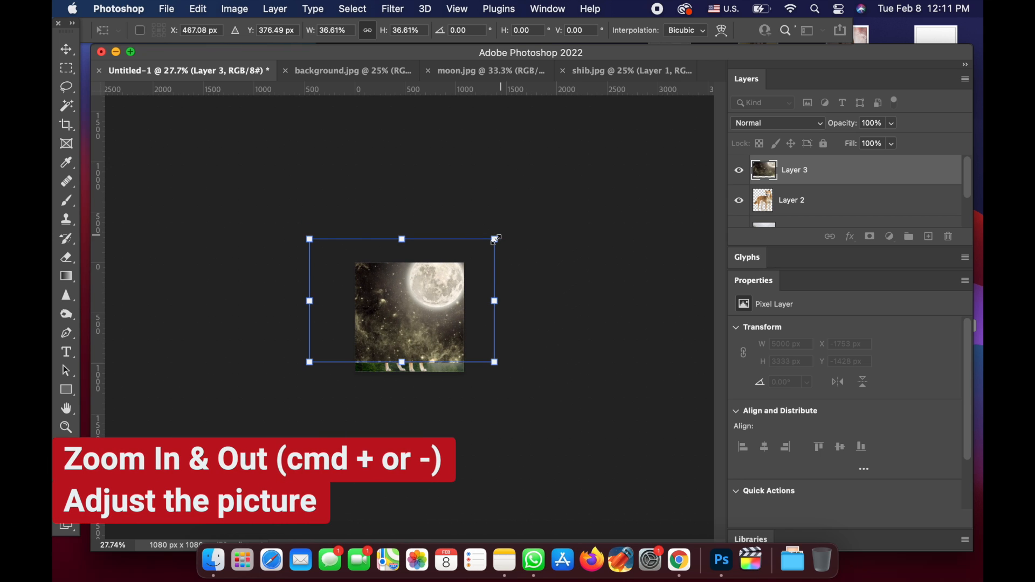
left_click_drag(464, 292, 465, 295)
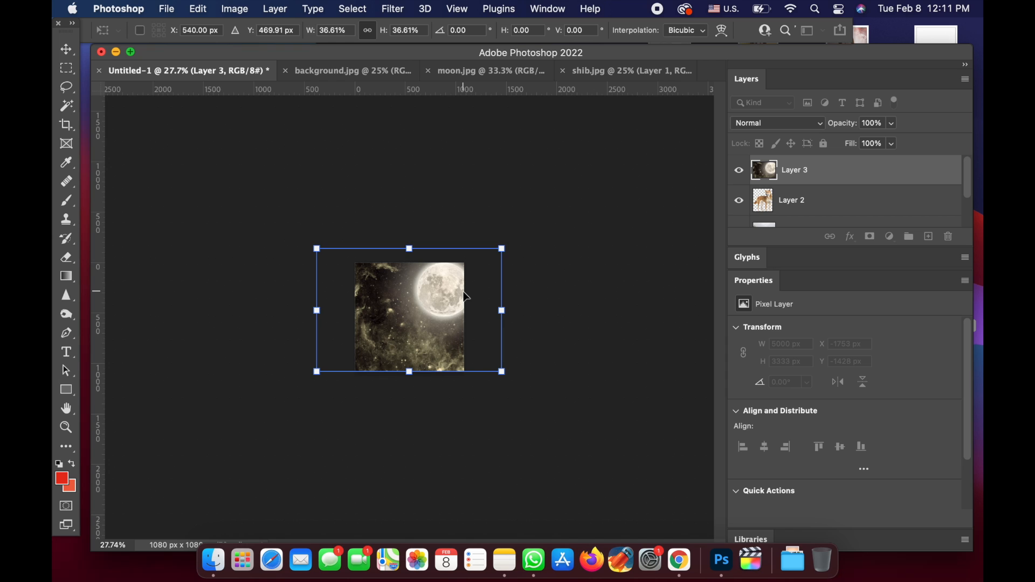
key("Return")
key("m")
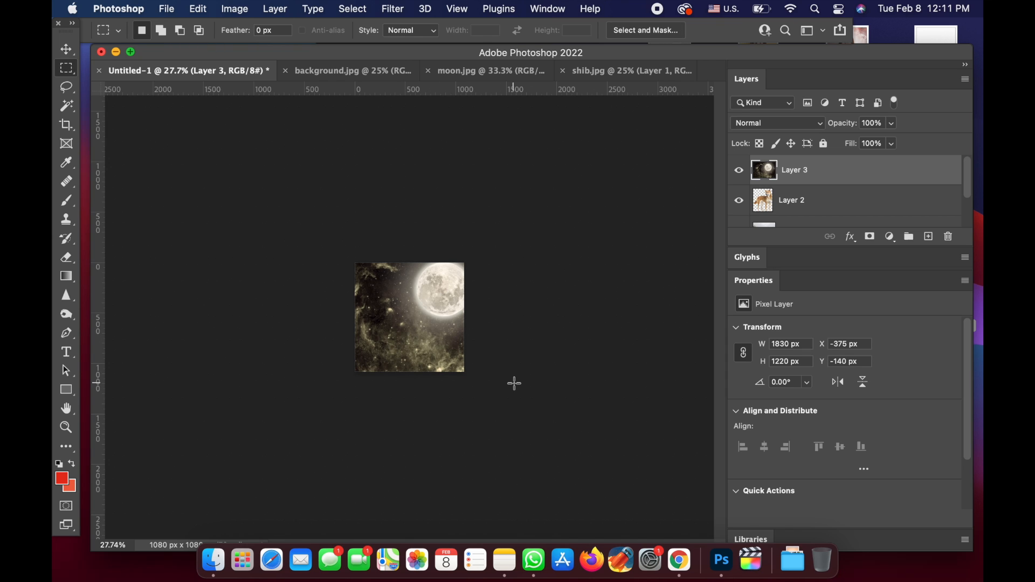
- Hide the moon layer and the dog layer so that only the foggy forest shows
scroll(515, 384, "up", 5)
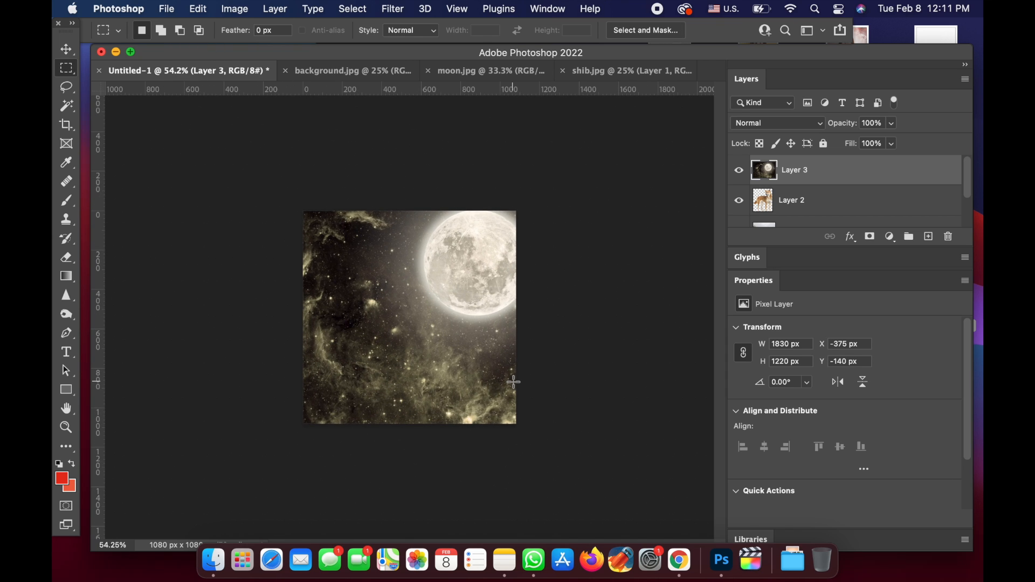
left_click(740, 172)
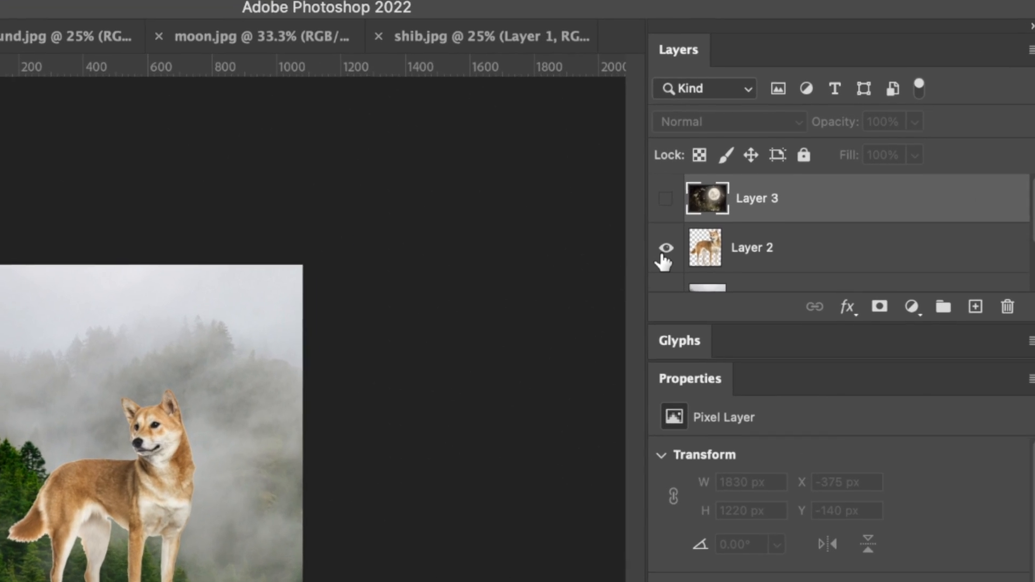
left_click(739, 203)
scroll(798, 285, "down", 2)
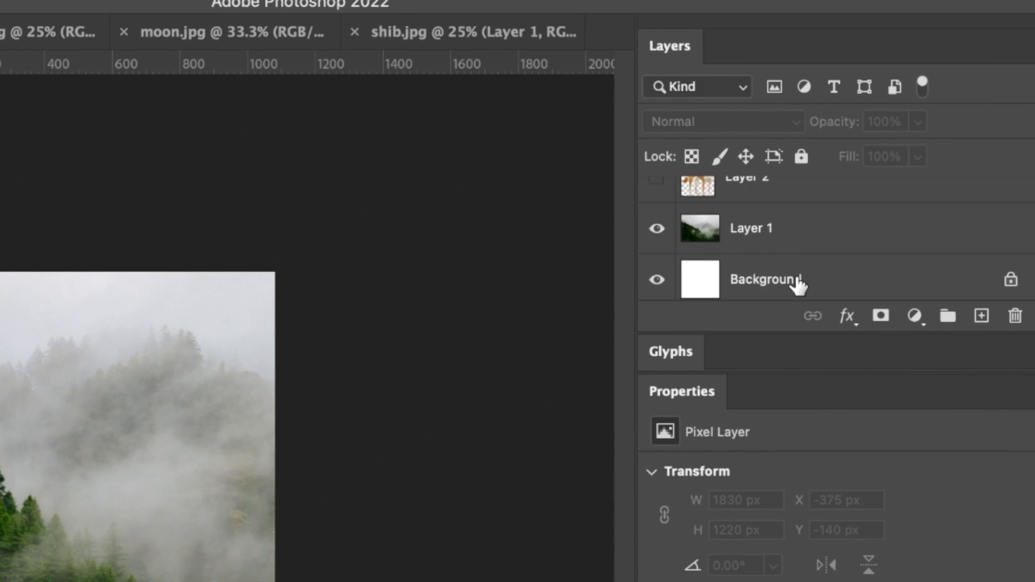
- Add a Color Balance adjustment directly above the forest layer and set its midtones Cyan–Red value to +71
left_click(825, 233)
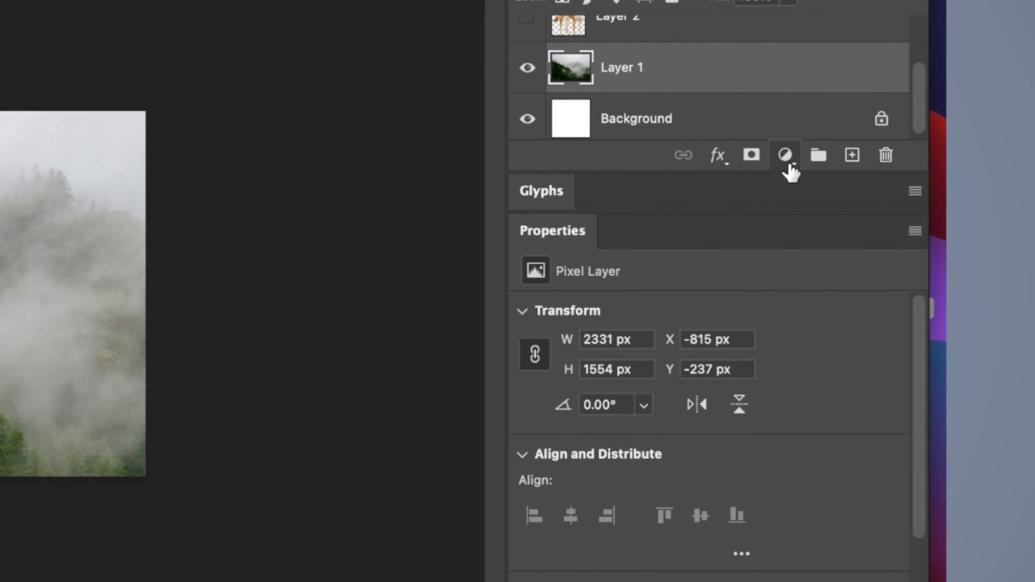
left_click(787, 162)
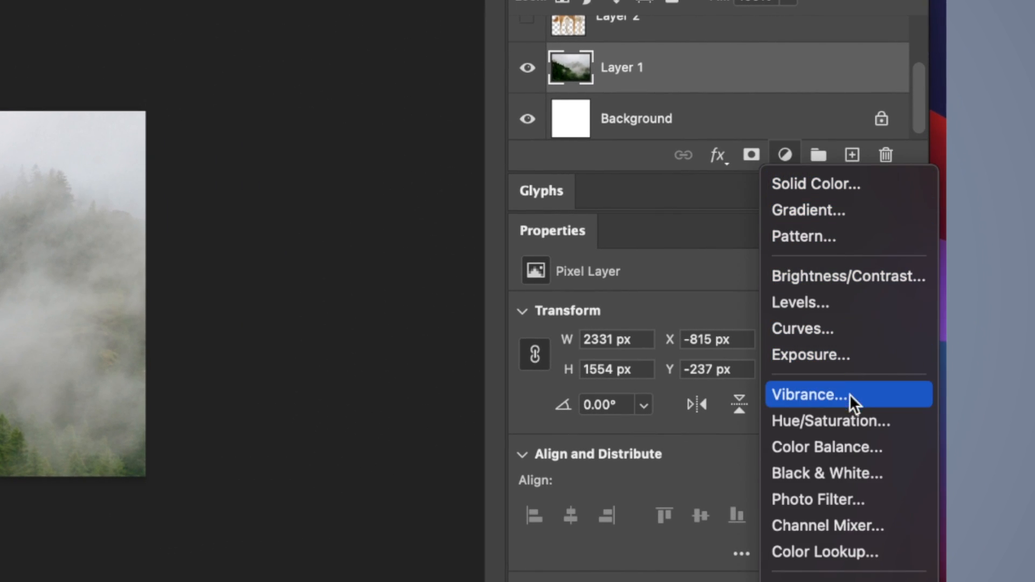
left_click(847, 445)
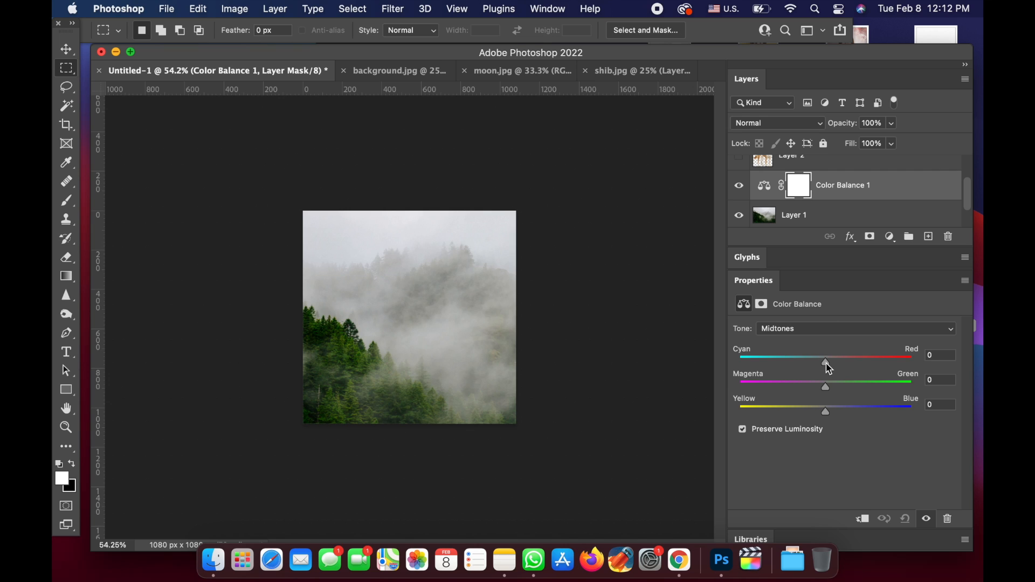
left_click_drag(830, 369, 890, 367)
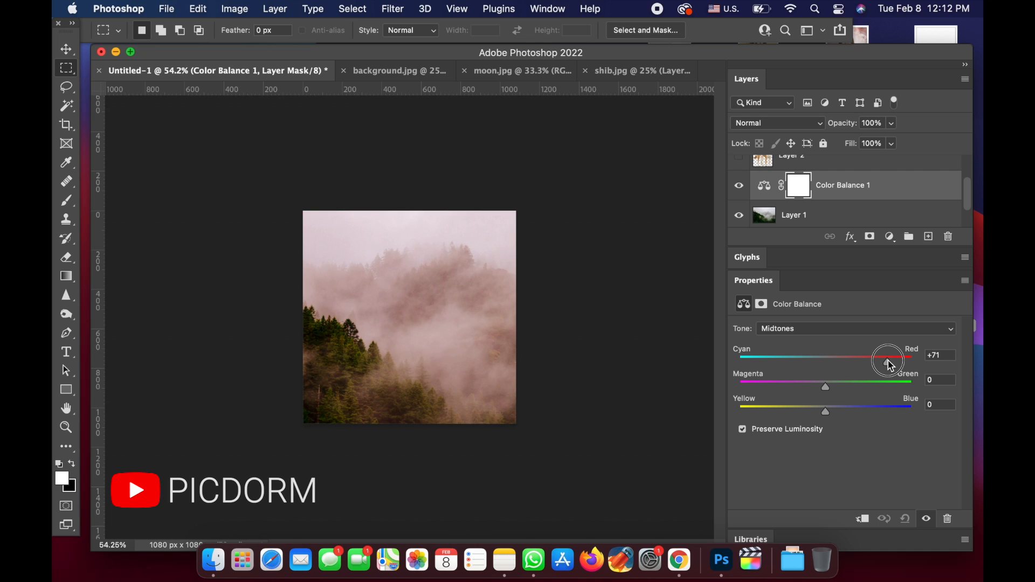
- Show the dog layer again and add a layer mask to it
scroll(815, 203, "up", 2)
left_click(815, 205)
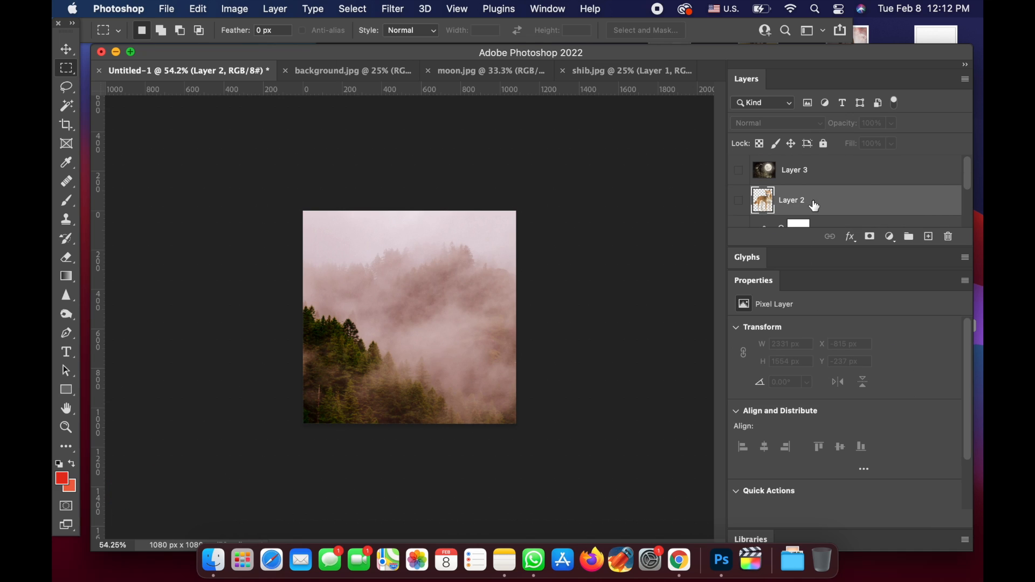
left_click(740, 202)
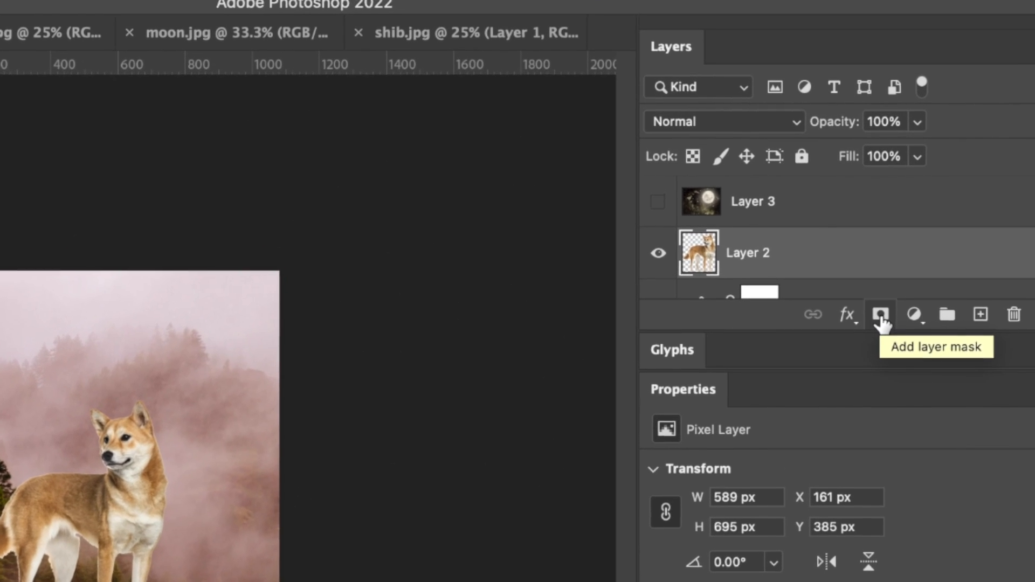
left_click(881, 318)
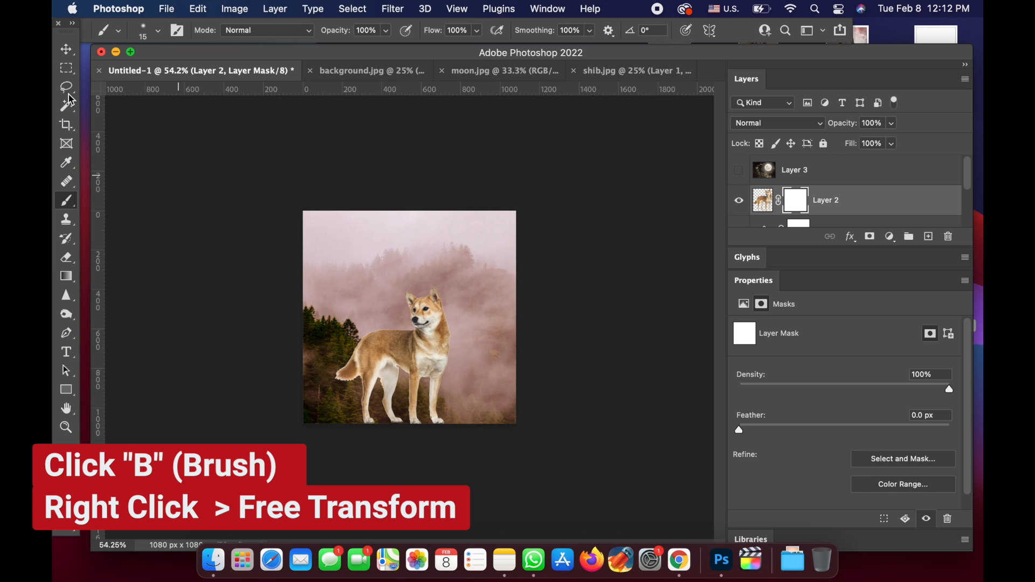
- Set the brush size to 127 px for painting on the dog's layer mask
left_click(158, 31)
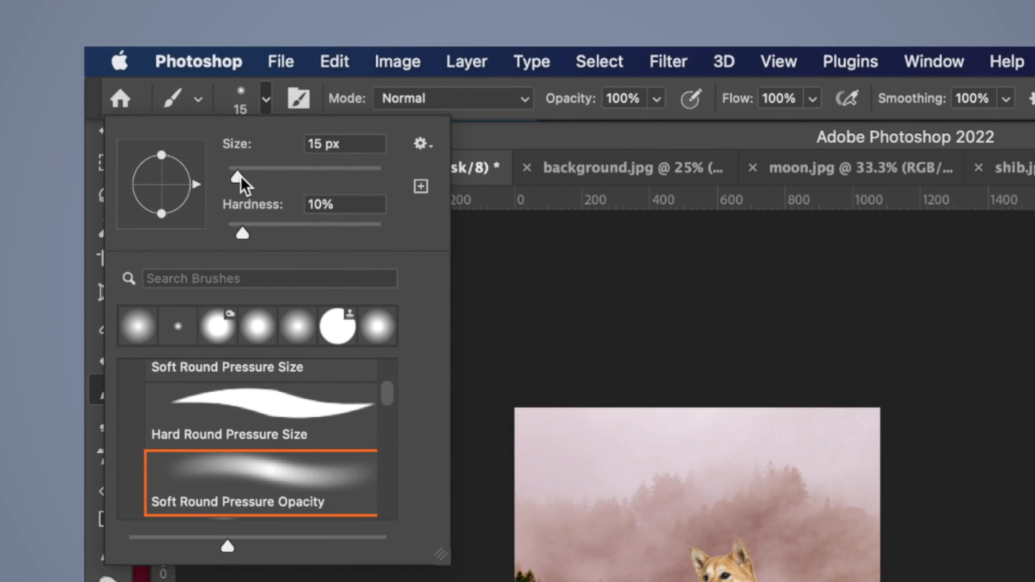
left_click(195, 129)
left_click_drag(240, 176, 274, 177)
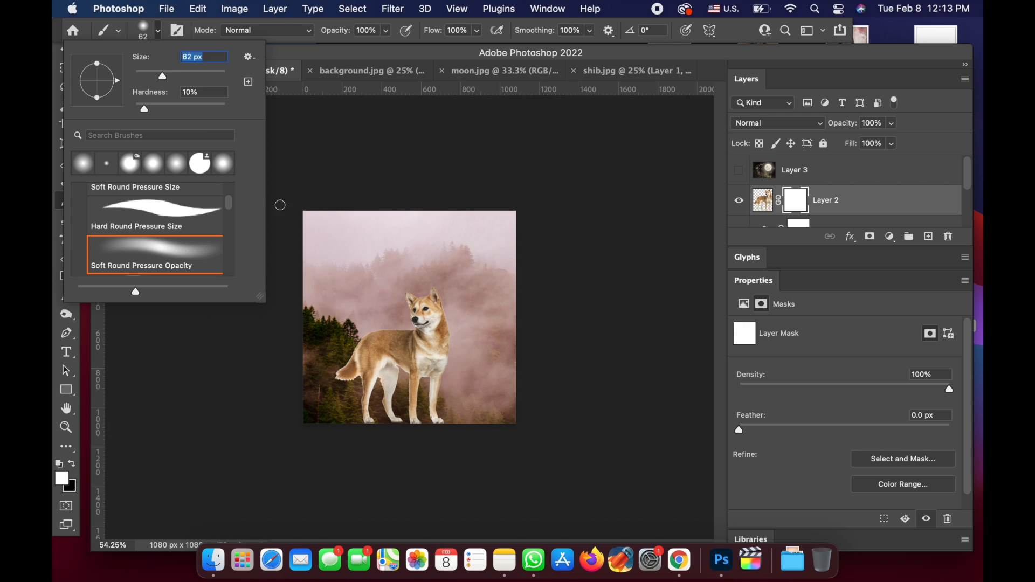
left_click_drag(162, 76, 186, 76)
left_click(449, 470)
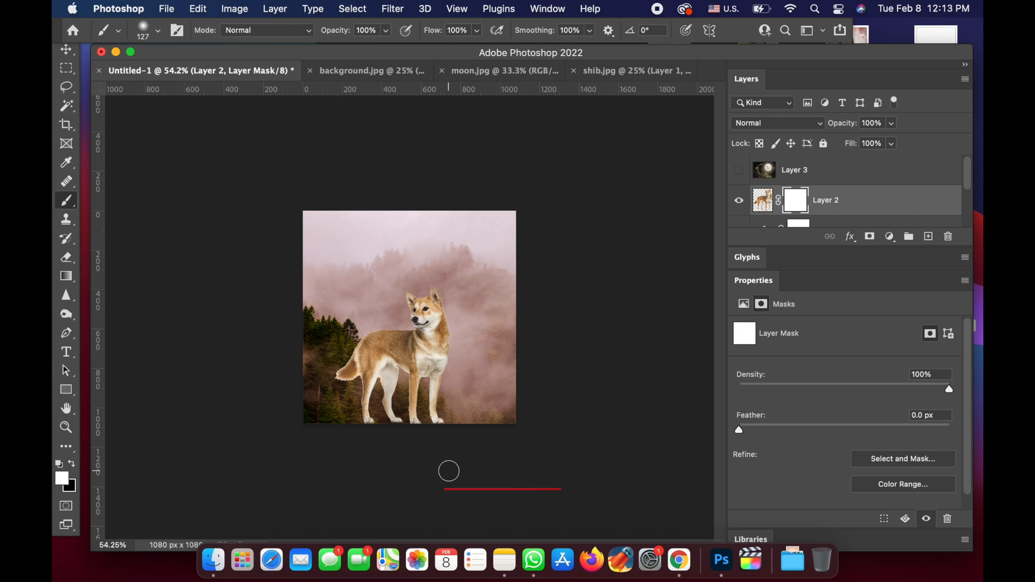
- Paint black on the dog's layer mask to hide its lower legs and tail among the trees and fog
key("x")
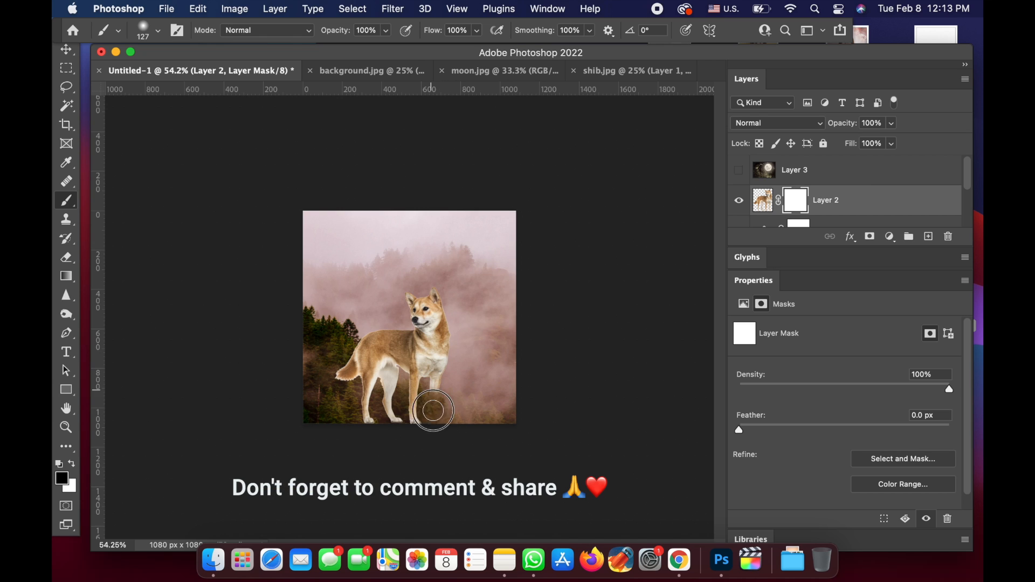
mouse_move(434, 411)
left_mouse_down()
mouse_move(412, 427)
mouse_move(382, 395)
mouse_move(394, 430)
mouse_move(346, 351)
mouse_move(354, 349)
mouse_move(340, 377)
mouse_move(397, 399)
mouse_move(359, 352)
mouse_move(432, 409)
mouse_move(354, 350)
mouse_move(351, 361)
mouse_move(433, 416)
mouse_move(358, 355)
mouse_move(421, 399)
left_mouse_up()
scroll(502, 407, "up", 8)
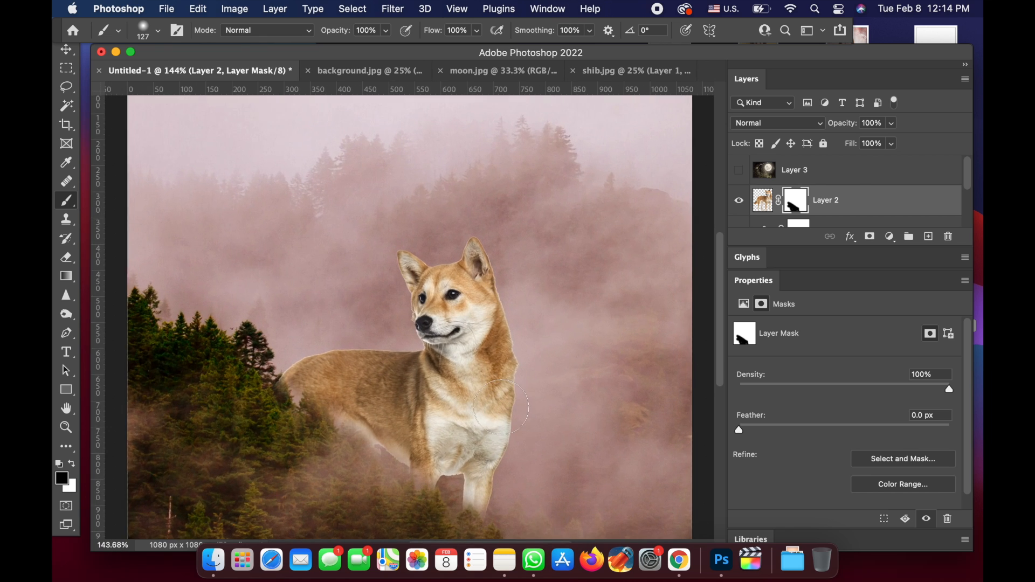
scroll(502, 407, "down", 5)
- Reduce the brush to 50 px and paint white on the dog's mask to restore parts of the belly and upper legs
key("bracketleft")
key("bracketleft")
key("bracketleft")
key("bracketleft")
key("bracketleft")
key("bracketleft")
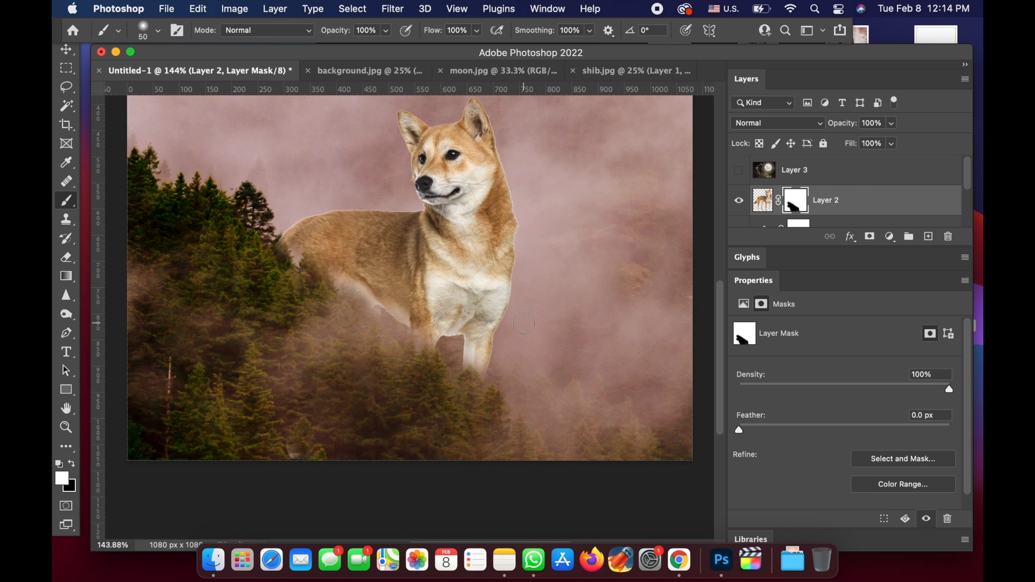
mouse_move(450, 341)
left_mouse_down()
mouse_move(299, 239)
mouse_move(446, 340)
mouse_move(460, 315)
mouse_move(420, 336)
mouse_move(357, 279)
mouse_move(299, 241)
mouse_move(285, 245)
mouse_move(424, 336)
left_mouse_up()
scroll(480, 312, "up", 6)
scroll(485, 312, "left", 3)
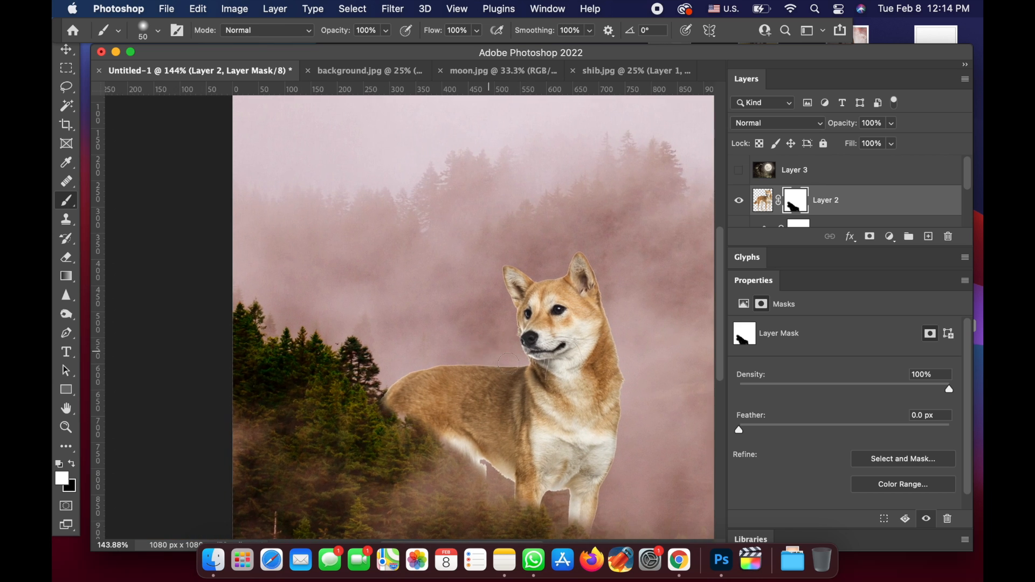
scroll(487, 312, "down", 5)
- Show the moon layer again and add a layer mask to it
key("v")
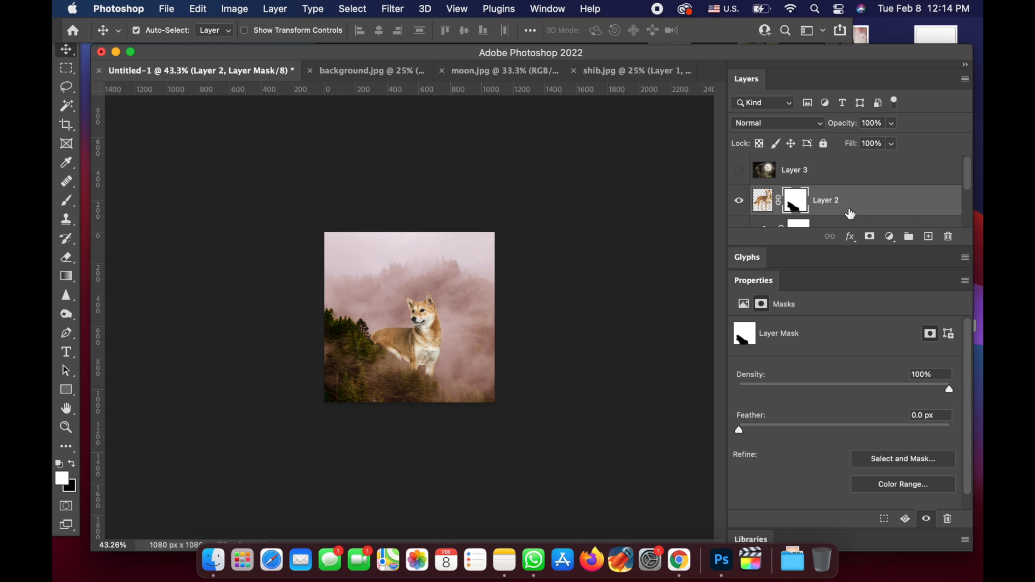
left_click(740, 172)
left_click(795, 171)
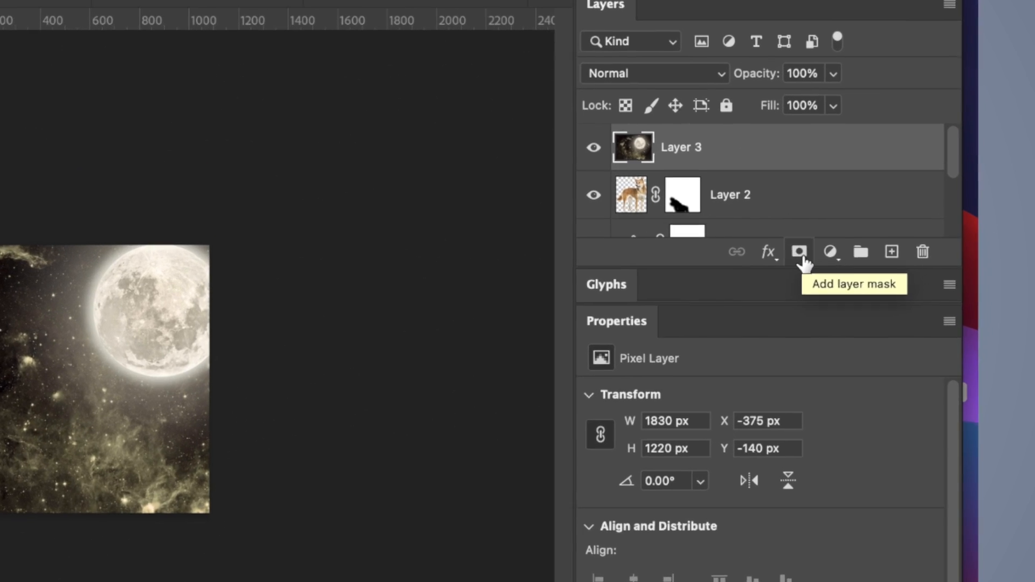
left_click(871, 239)
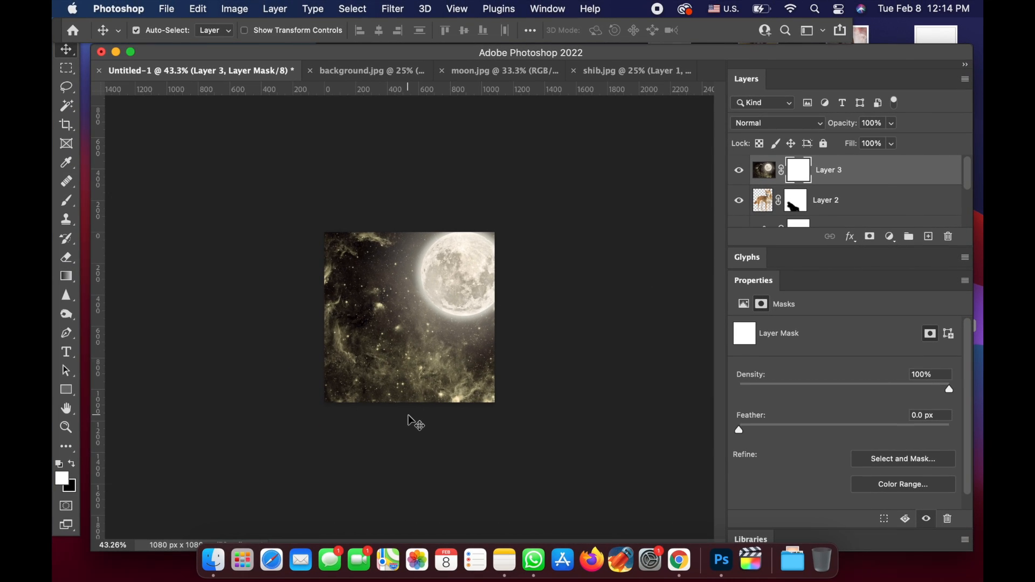
- Draw linear gradients on the moon layer's mask to blend the starry sky with the forest and dog
key("g")
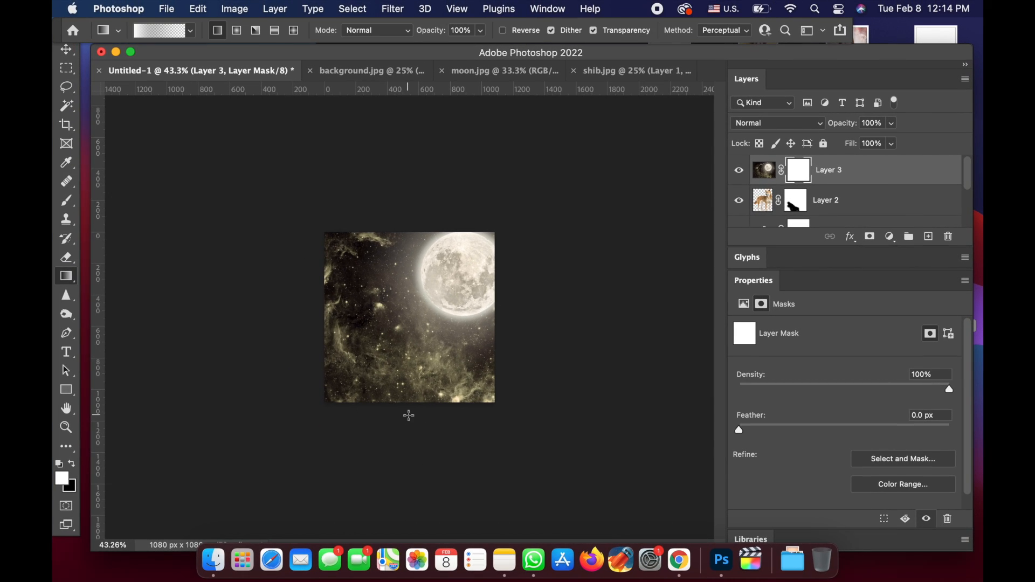
left_click_drag(439, 520, 438, 439)
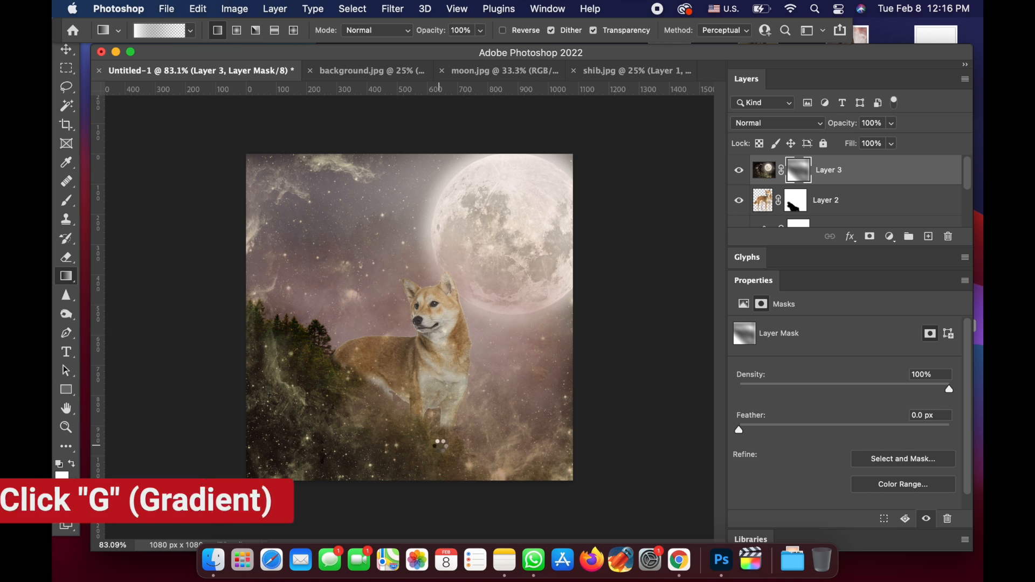
left_click_drag(211, 403, 271, 403)
scroll(351, 433, "down", 5)
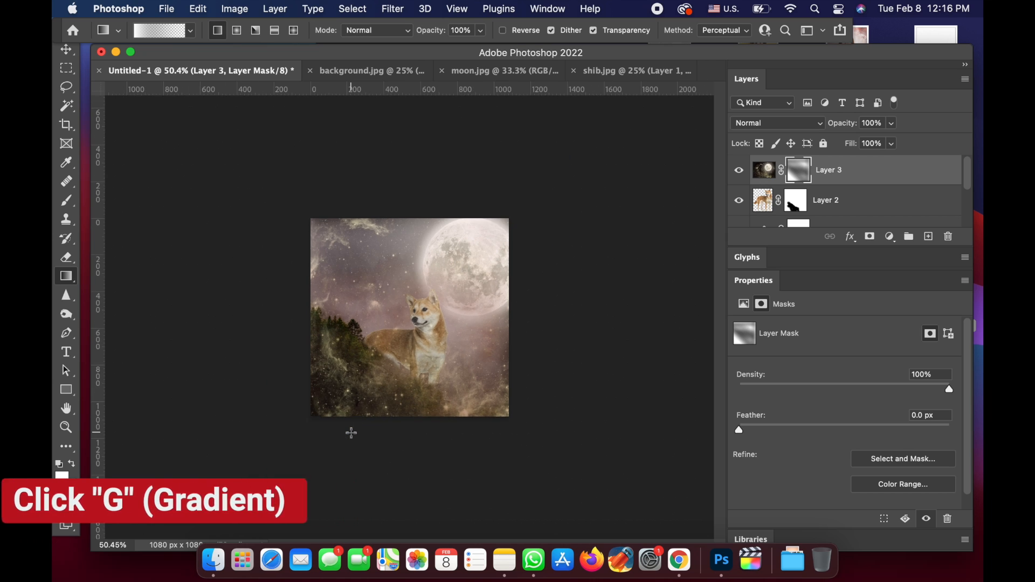
- Brush black over the dog on the moon layer's mask to clear the star texture from its face and body
scroll(351, 433, "up", 8)
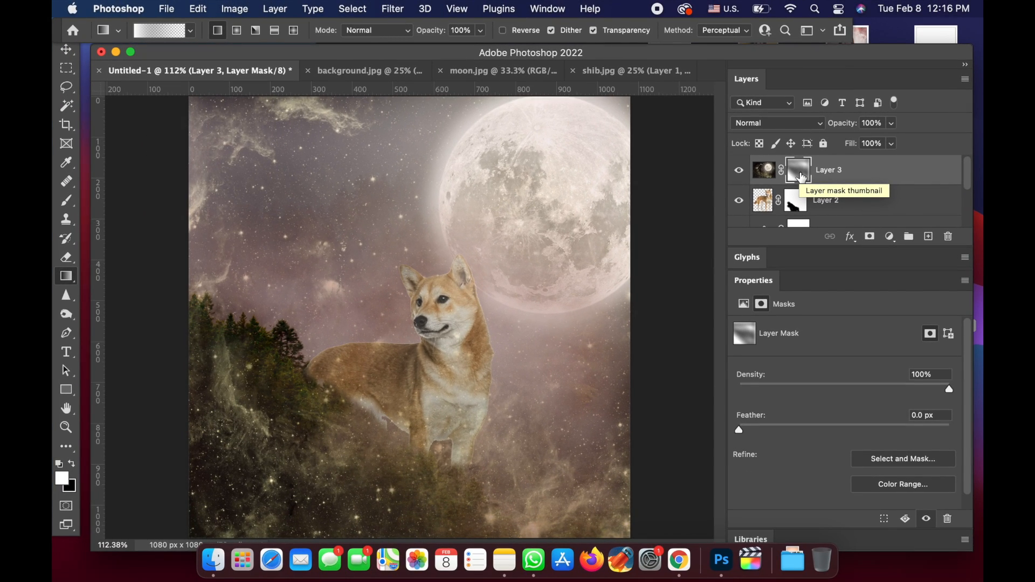
key("b")
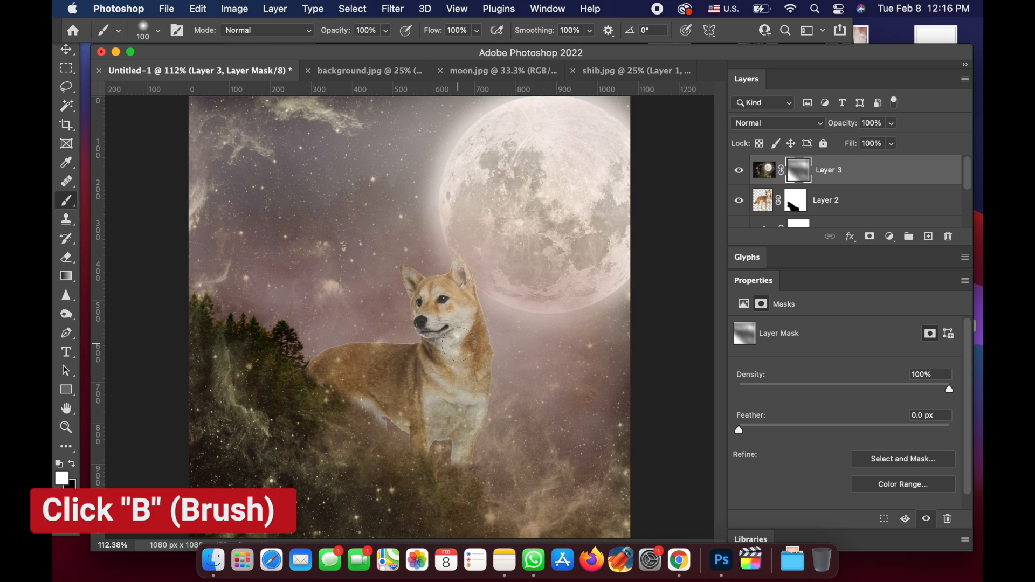
mouse_move(464, 346)
left_mouse_down()
mouse_move(465, 322)
mouse_move(465, 344)
mouse_move(454, 310)
mouse_move(453, 331)
mouse_move(431, 310)
mouse_move(450, 284)
mouse_move(428, 293)
mouse_move(442, 365)
mouse_move(461, 356)
mouse_move(471, 377)
mouse_move(474, 353)
mouse_move(479, 378)
mouse_move(477, 367)
mouse_move(462, 412)
mouse_move(394, 394)
mouse_move(424, 384)
mouse_move(384, 367)
mouse_move(397, 363)
mouse_move(326, 366)
mouse_move(378, 399)
mouse_move(421, 389)
left_mouse_up()
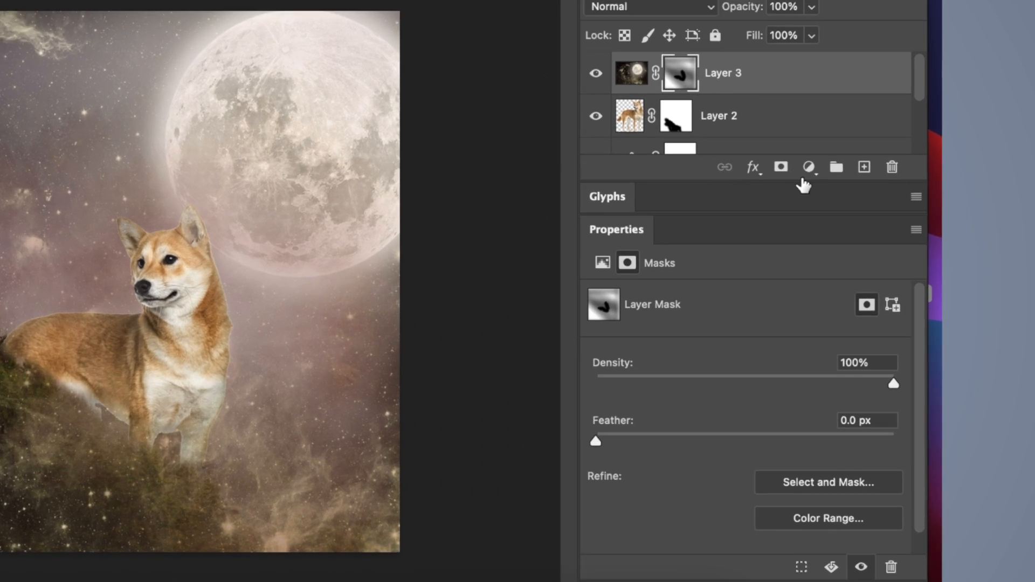
- Add a Color Balance adjustment above the moon layer and set its midtones Cyan–Red value to +22
left_click(890, 237)
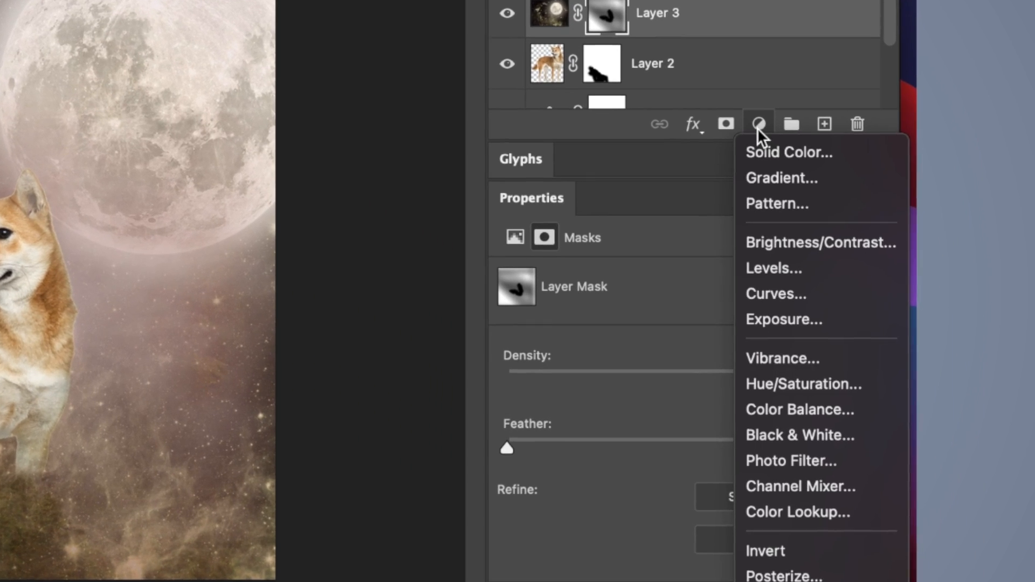
left_click(811, 409)
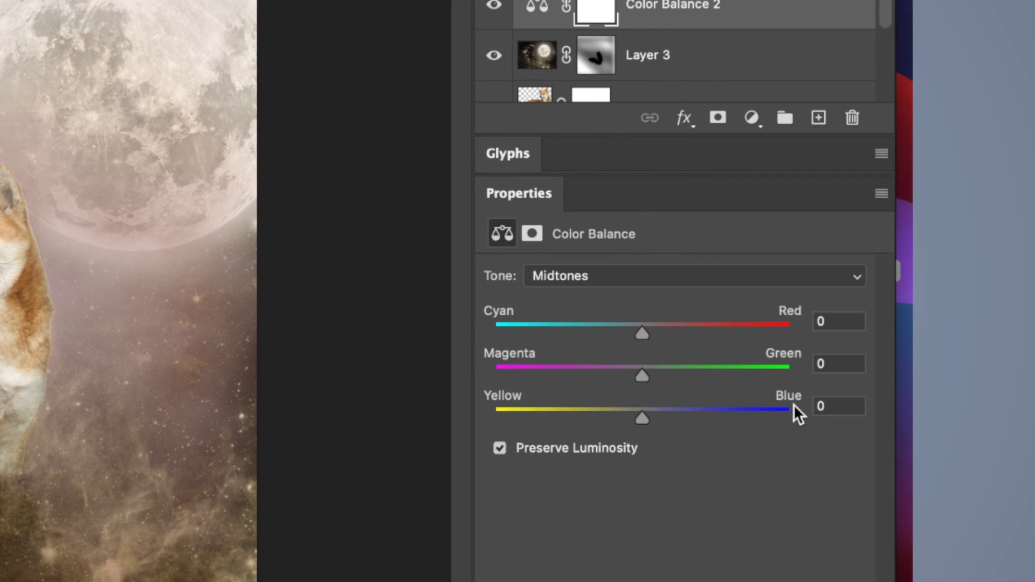
left_click_drag(643, 333, 680, 335)
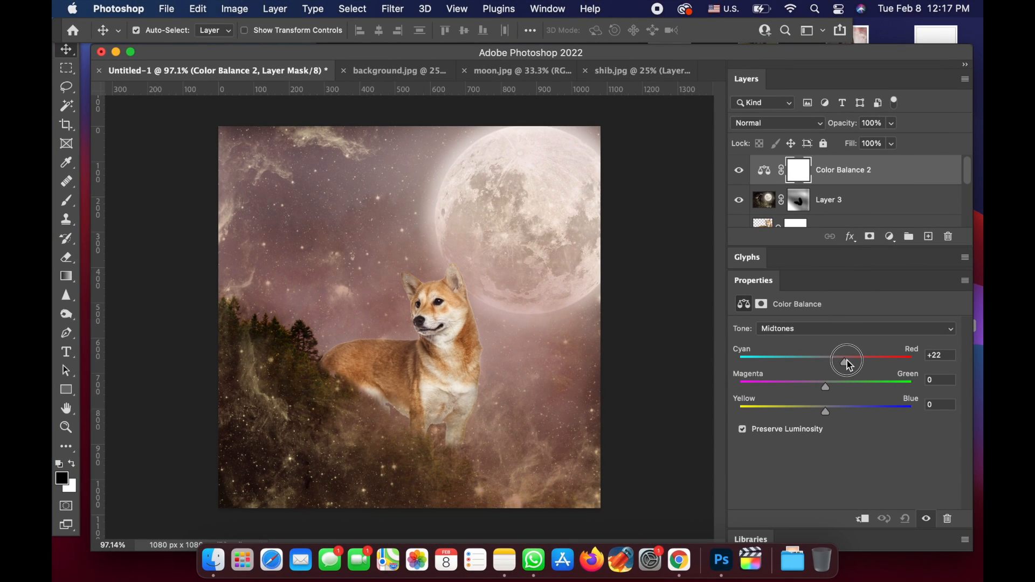
- Fine-tune the midtones Cyan–Red balance of the Color Balance adjustment above the moon layer
left_click_drag(849, 366, 845, 368)
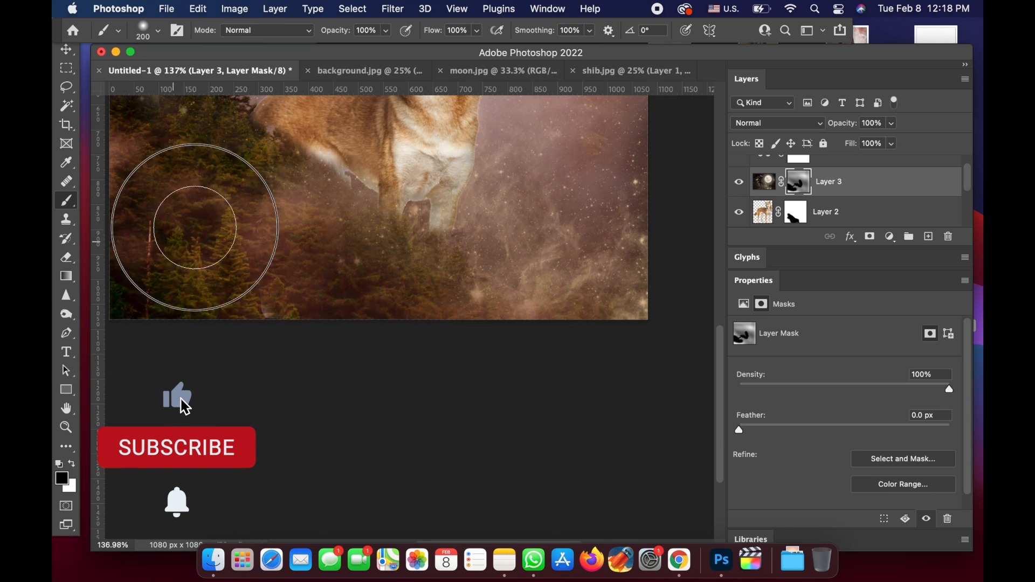
- Brush black with the 200 px brush over the lower forest on the moon layer's mask to clear the star texture from the trees
scroll(251, 243, "down", 5)
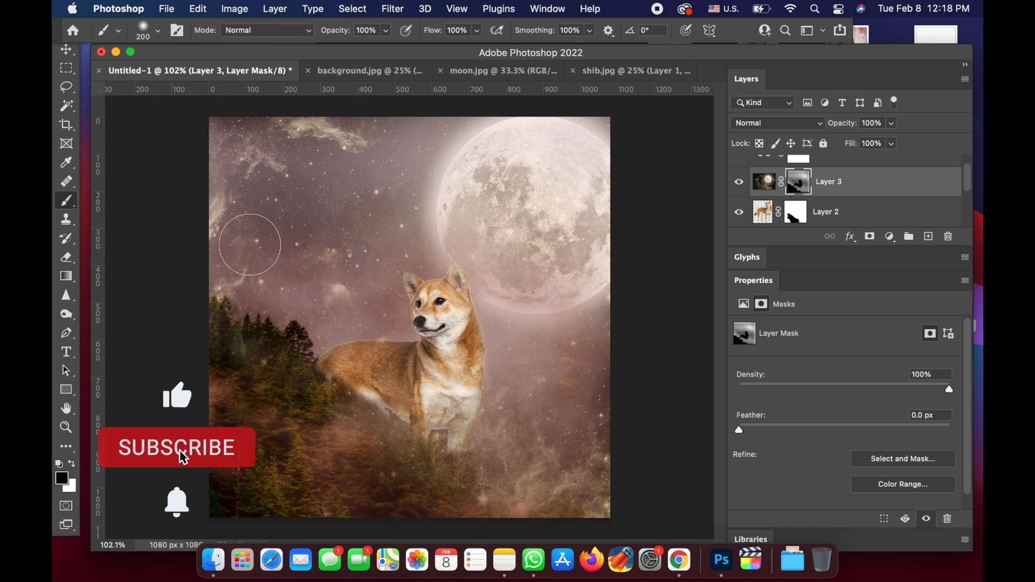
scroll(399, 482, "down", 1)
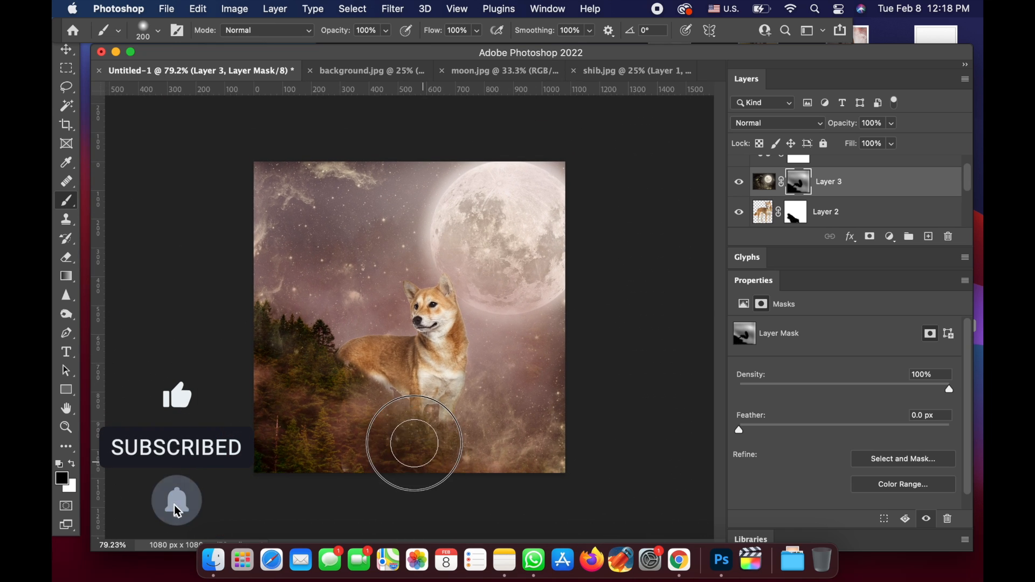
mouse_move(298, 366)
left_mouse_down()
mouse_move(272, 390)
mouse_move(260, 350)
mouse_move(284, 366)
mouse_move(285, 395)
mouse_move(277, 413)
mouse_move(265, 407)
mouse_move(258, 457)
mouse_move(333, 482)
mouse_move(384, 447)
mouse_move(423, 461)
mouse_move(319, 388)
left_mouse_up()
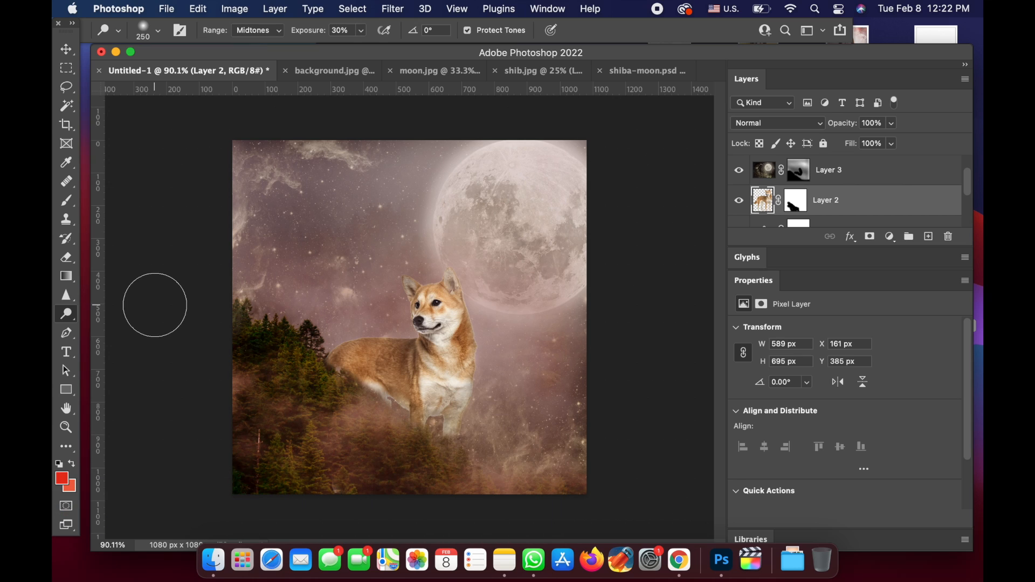
- Darken the dog on Layer 2 from head to legs with the Burn tool at size 175, range Highlights, exposure 10%
right_click(65, 321)
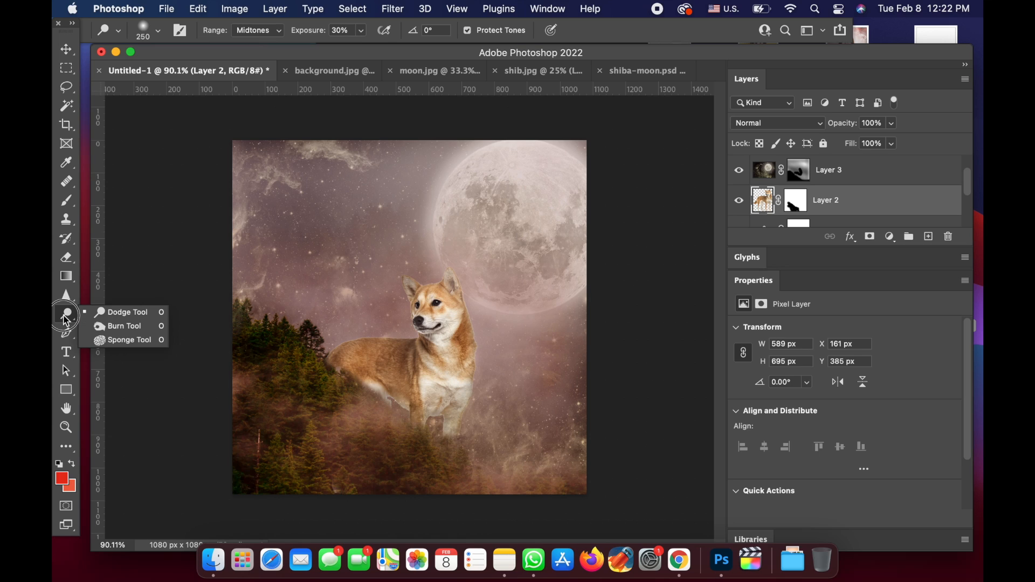
left_click(105, 327)
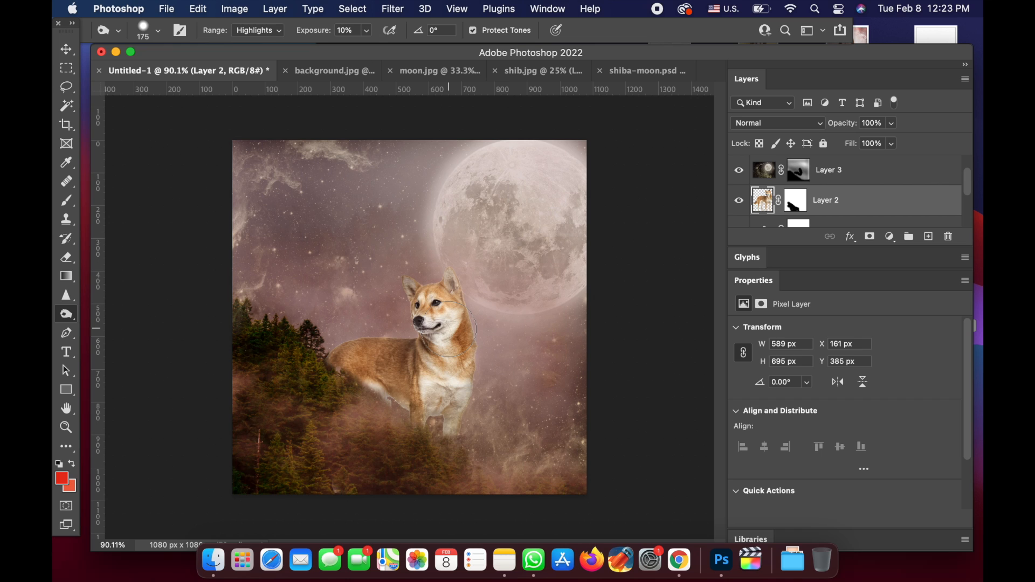
mouse_move(447, 282)
left_mouse_down()
mouse_move(457, 351)
mouse_move(462, 301)
mouse_move(462, 355)
mouse_move(462, 340)
mouse_move(437, 373)
mouse_move(460, 386)
mouse_move(463, 432)
mouse_move(439, 425)
left_mouse_up()
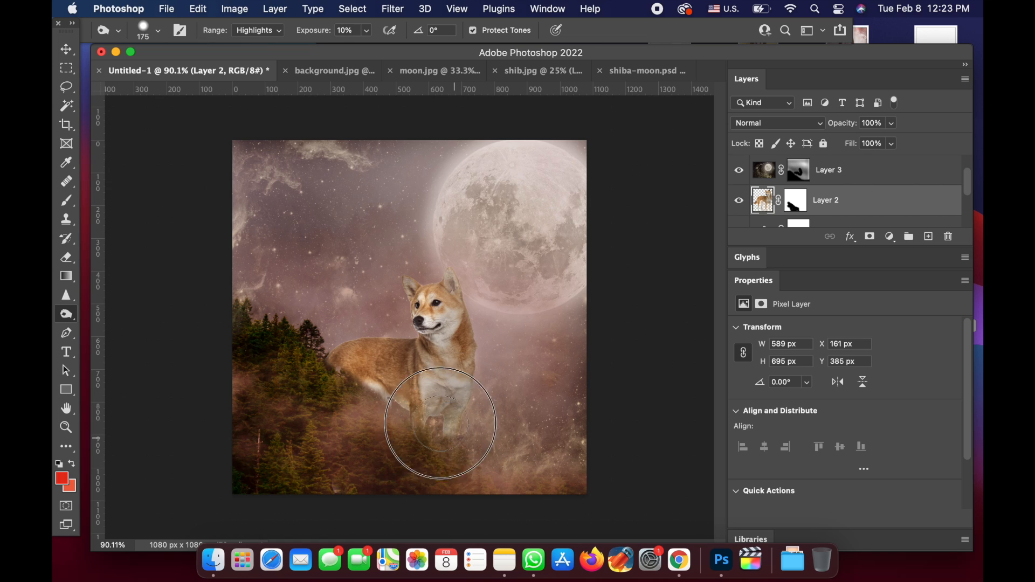